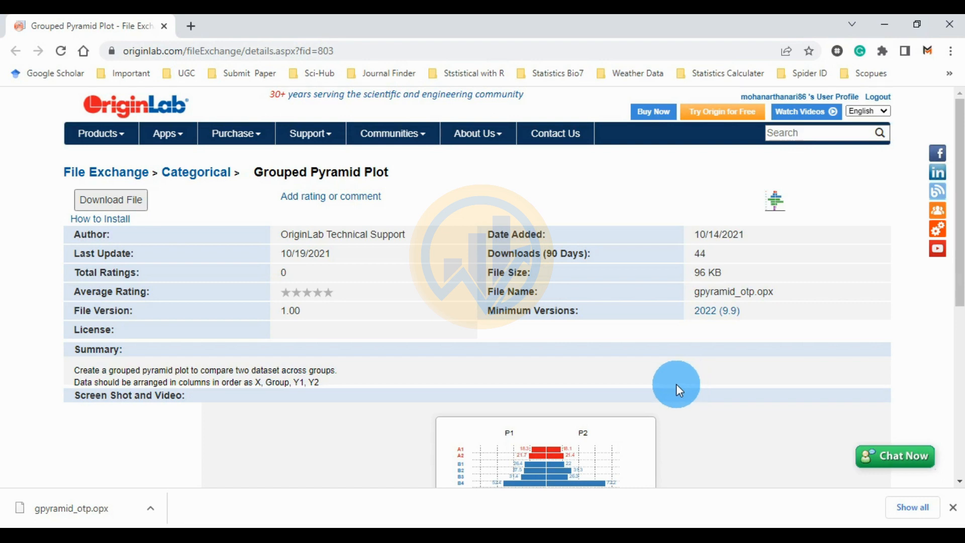
drag(255, 172, 393, 173)
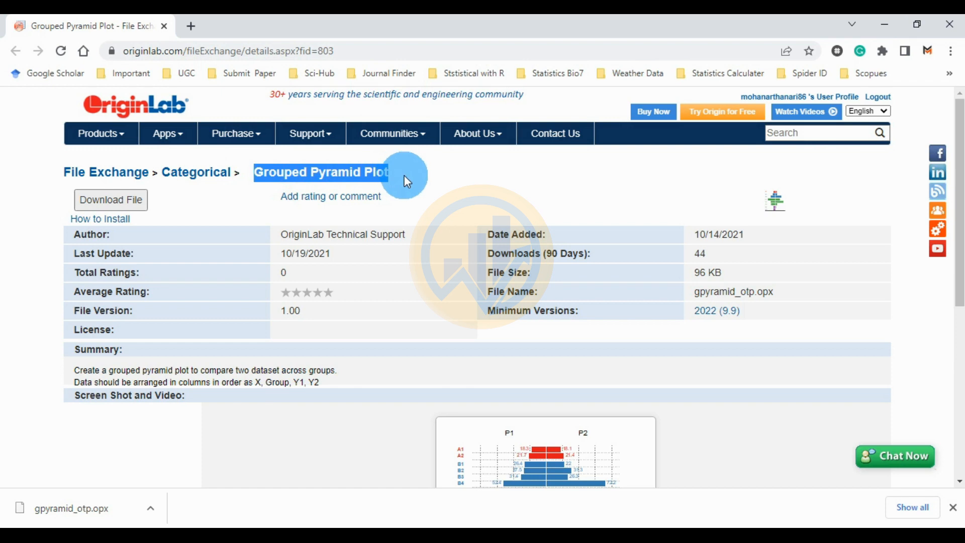
click(280, 176)
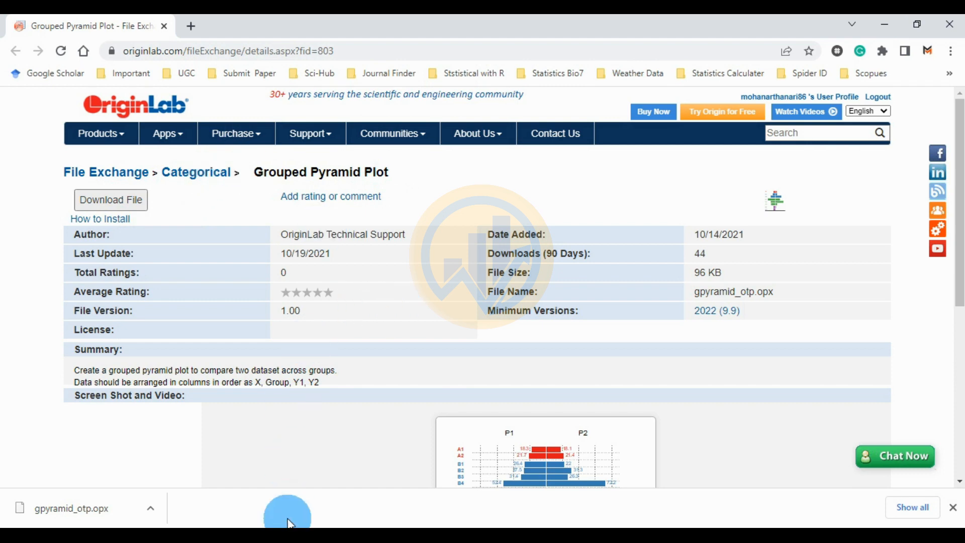
Step: Switch to Origin and install the gpyramid_otp.opx package from the Grouped Pyramid Plot in OriginPro folder, continuing over the existing installation
click(287, 536)
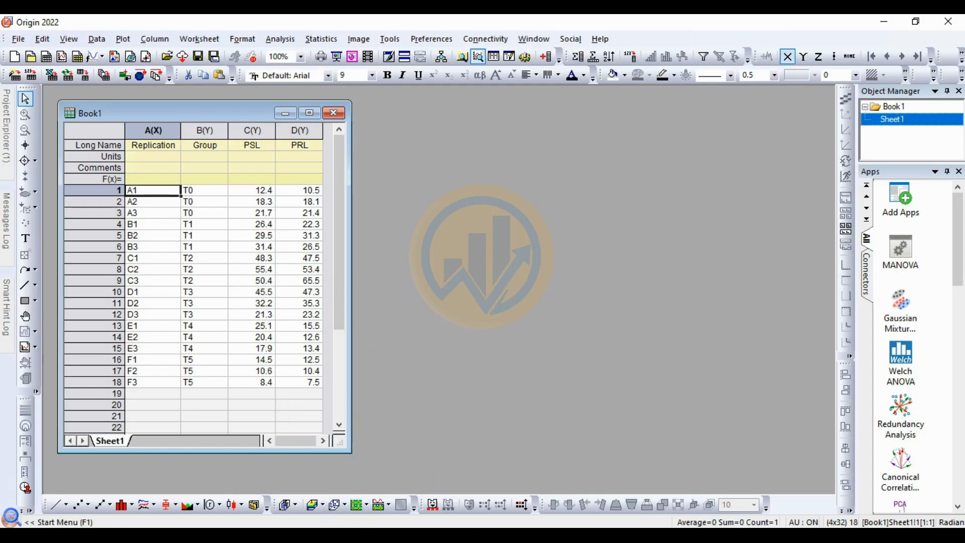
click(295, 538)
drag(211, 30, 145, 74)
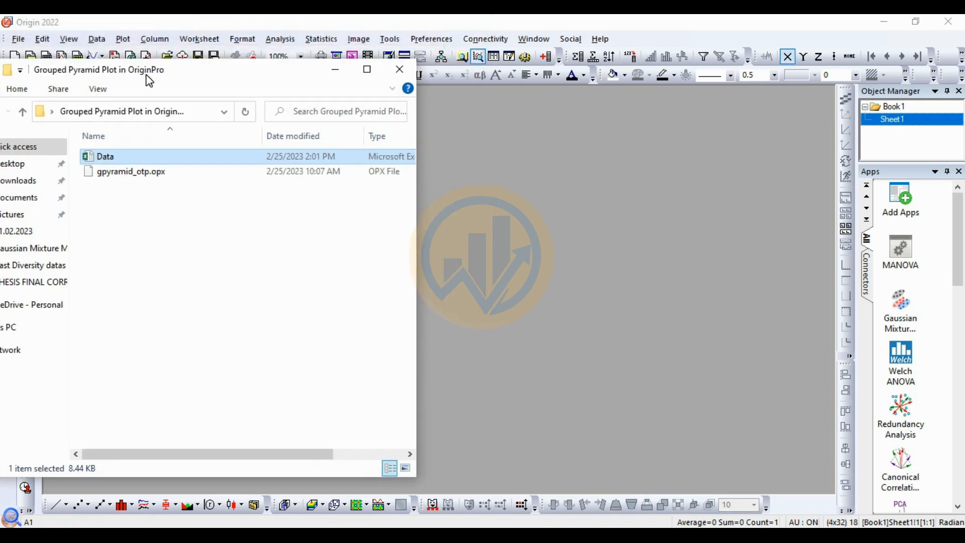
click(125, 173)
drag(134, 182, 512, 267)
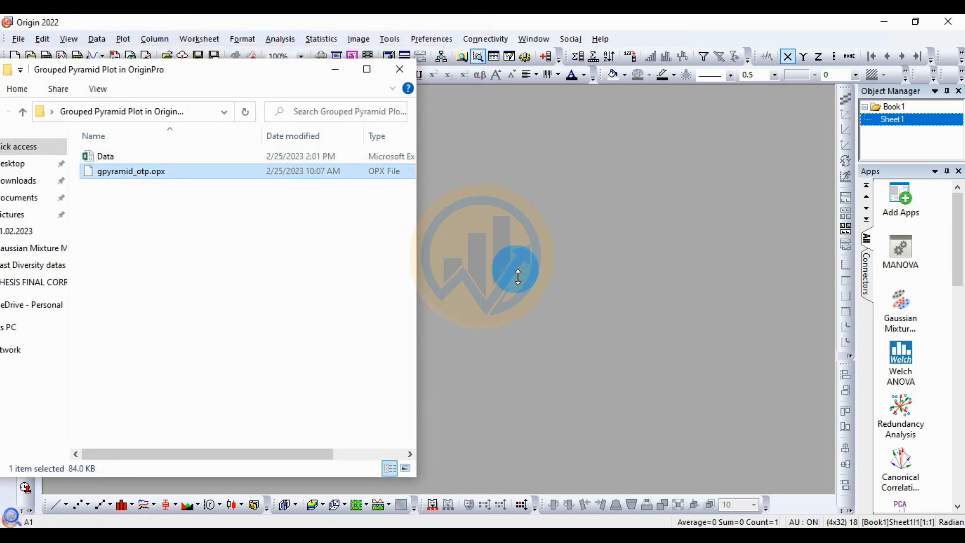
click(336, 70)
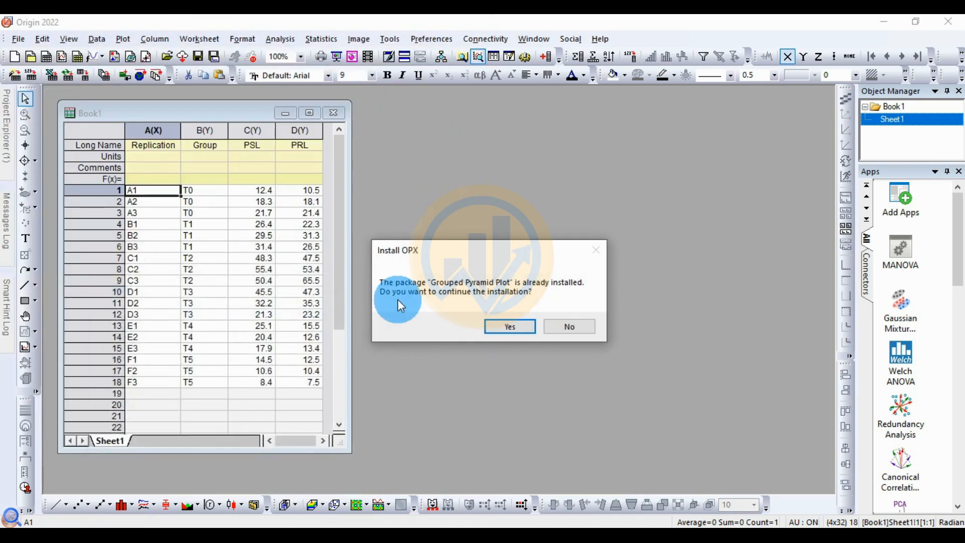
click(523, 328)
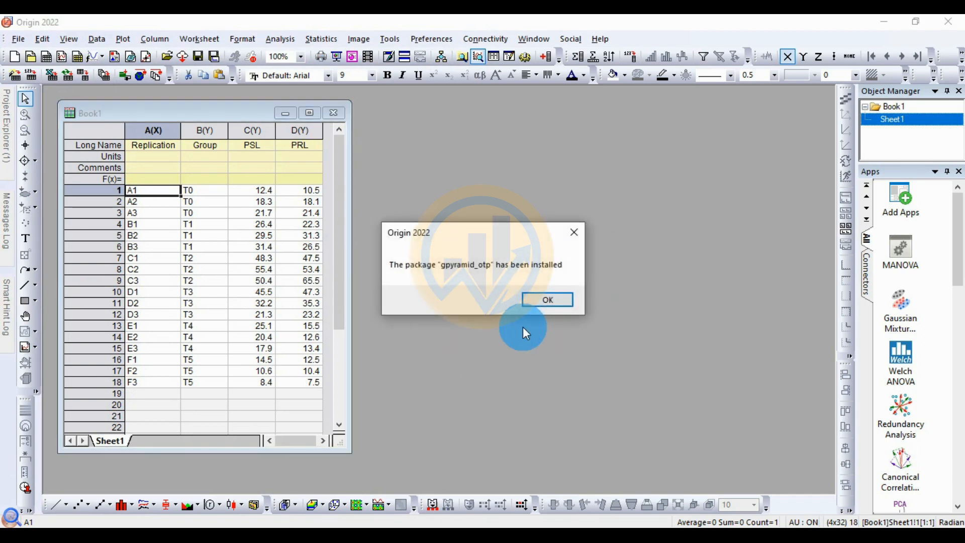
click(555, 302)
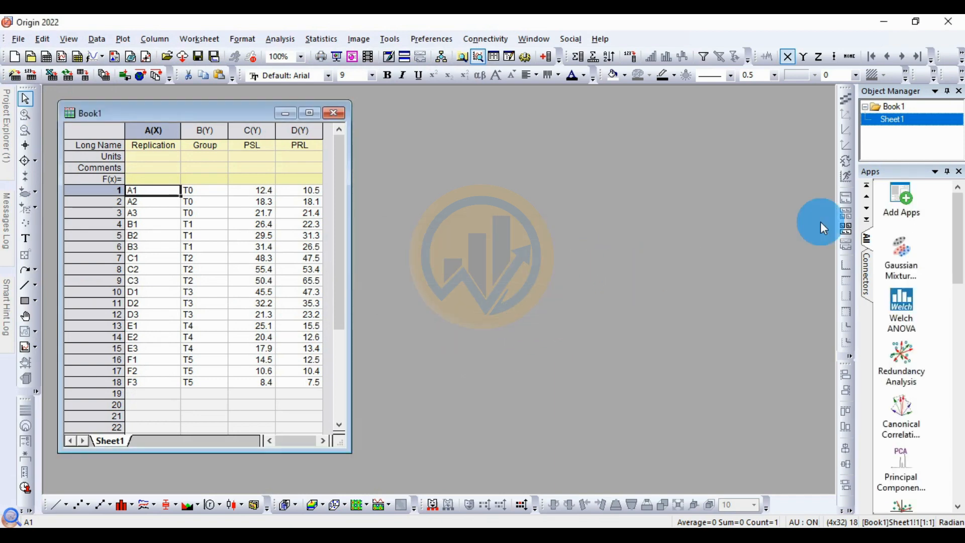
Step: Check the user template collection for the Grouped Pyramid Plot template, without creating a graph
click(122, 40)
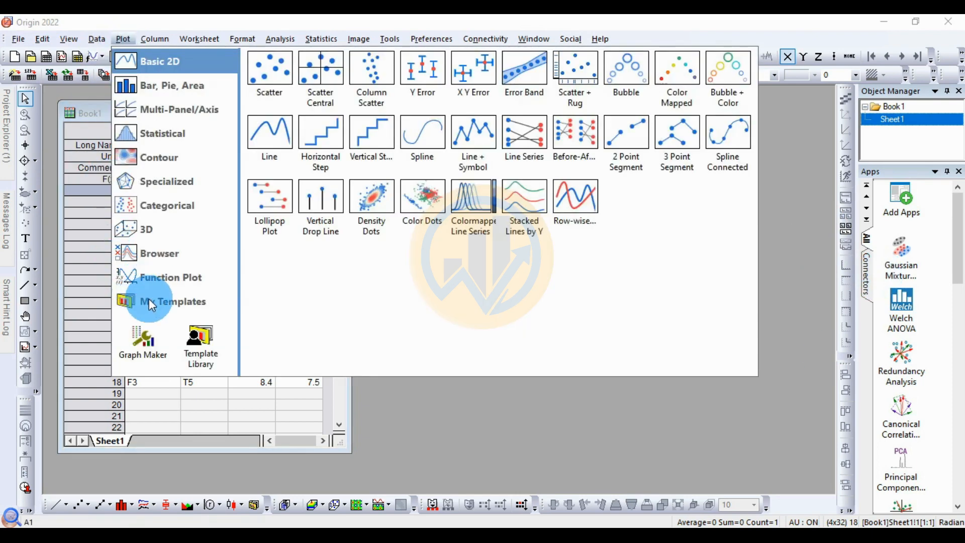
mouse_move(149, 301)
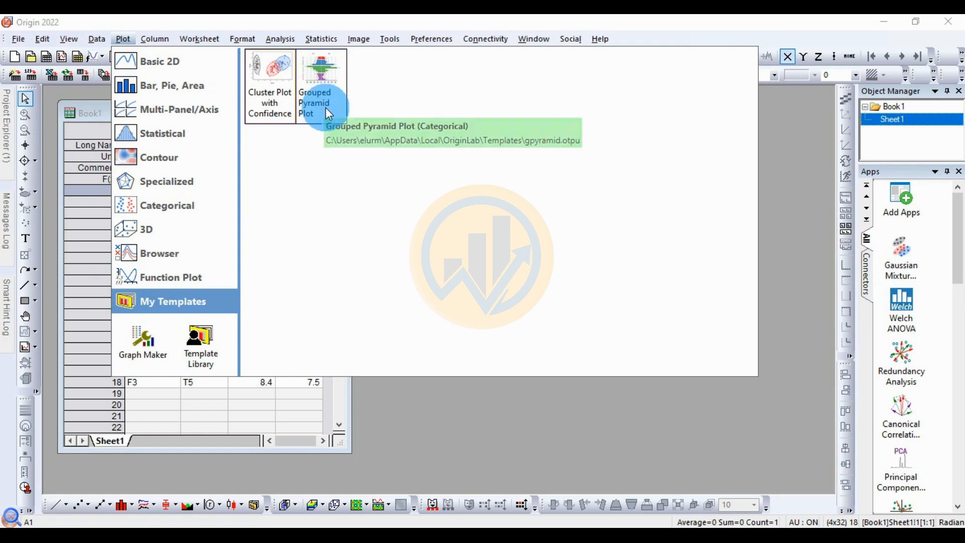
click(782, 221)
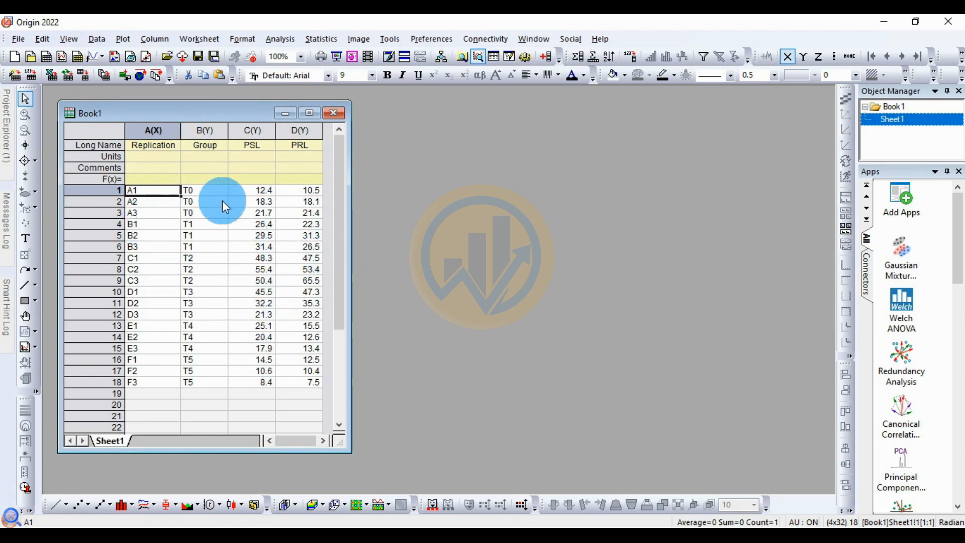
Step: Examine how the worksheet data is arranged in the Replication, Group, PSL and PRL columns
click(152, 131)
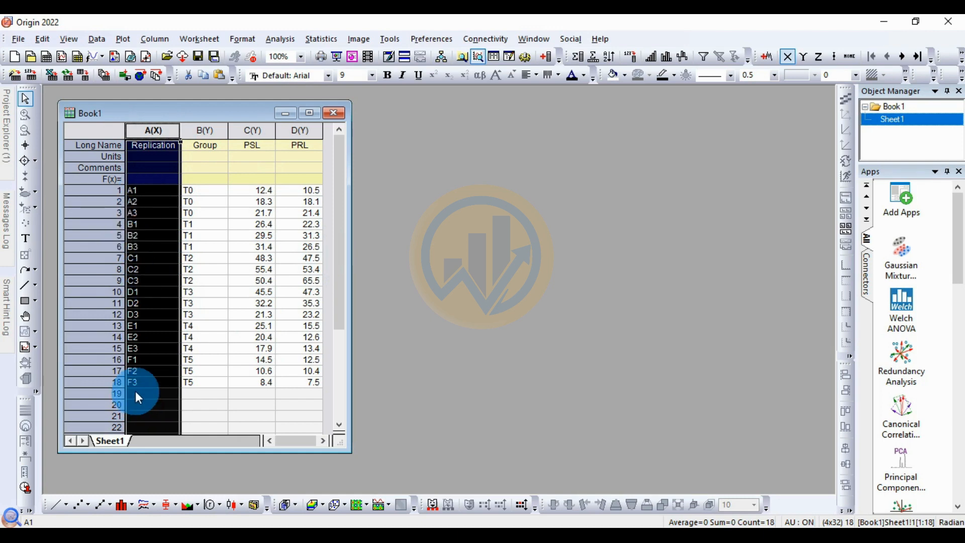
click(136, 373)
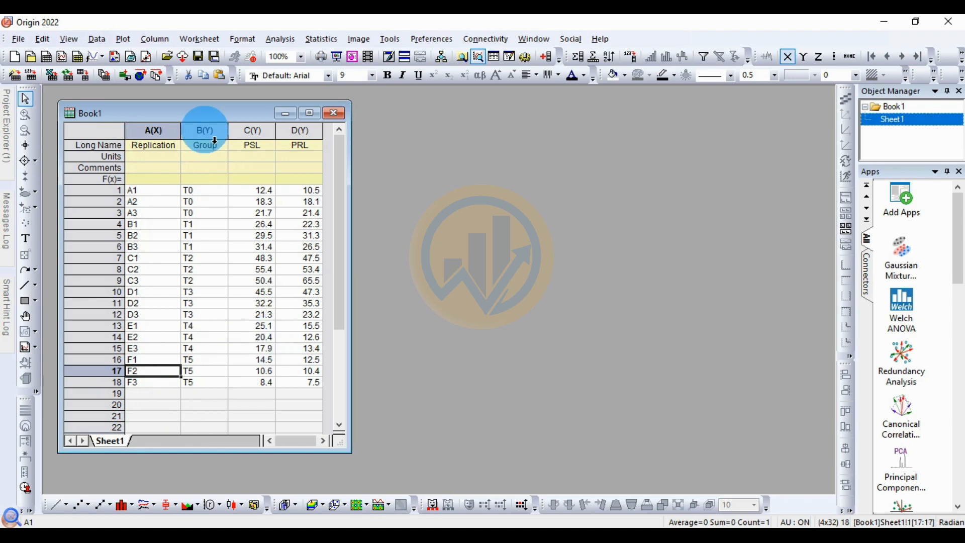
click(203, 130)
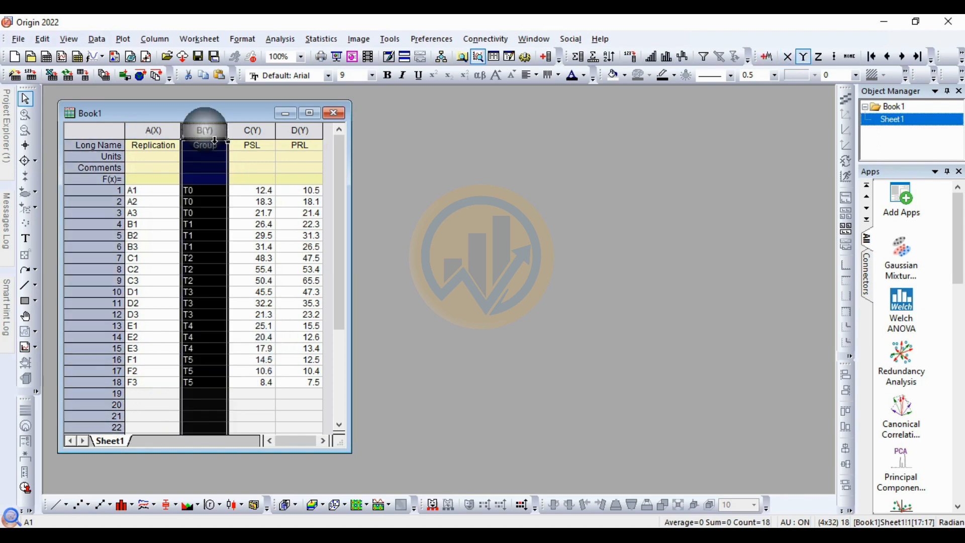
click(199, 191)
click(189, 225)
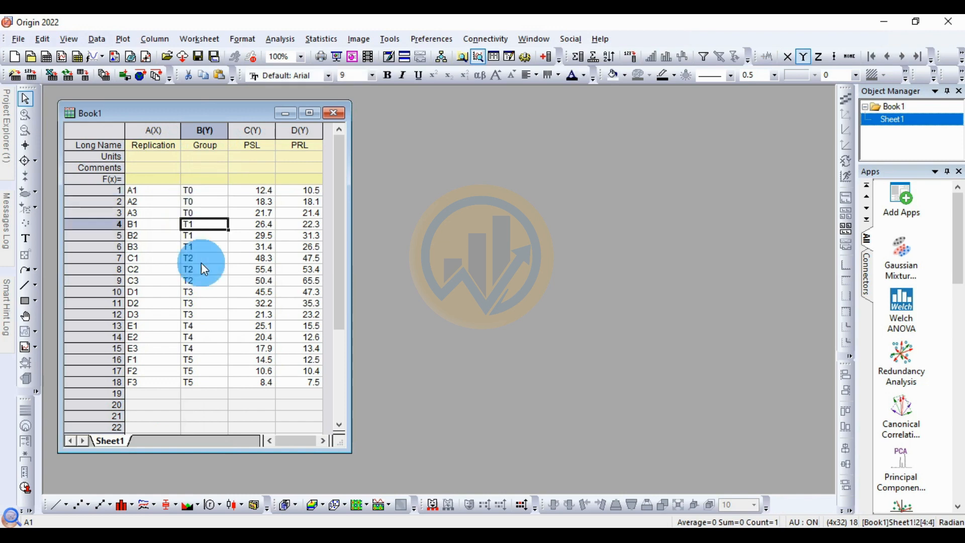
click(198, 258)
click(201, 290)
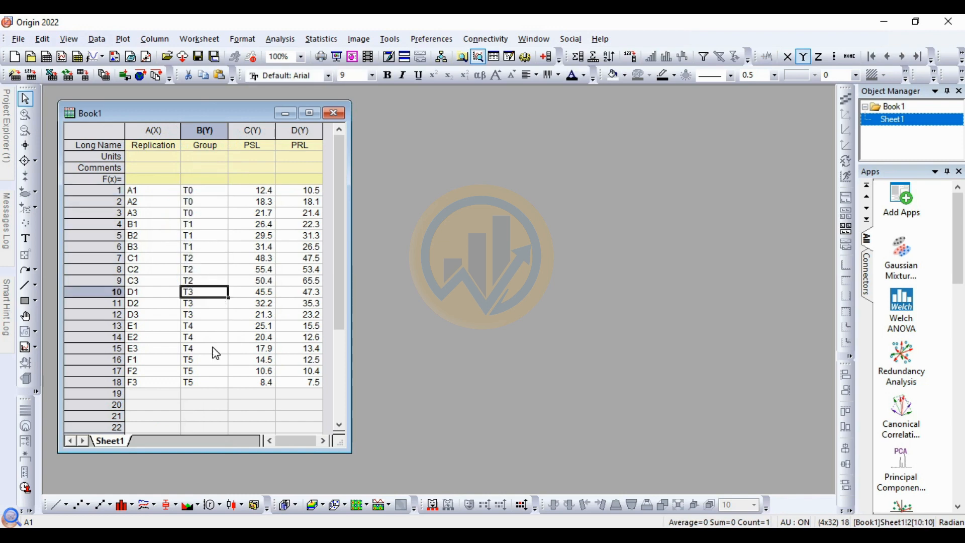
click(209, 326)
click(206, 358)
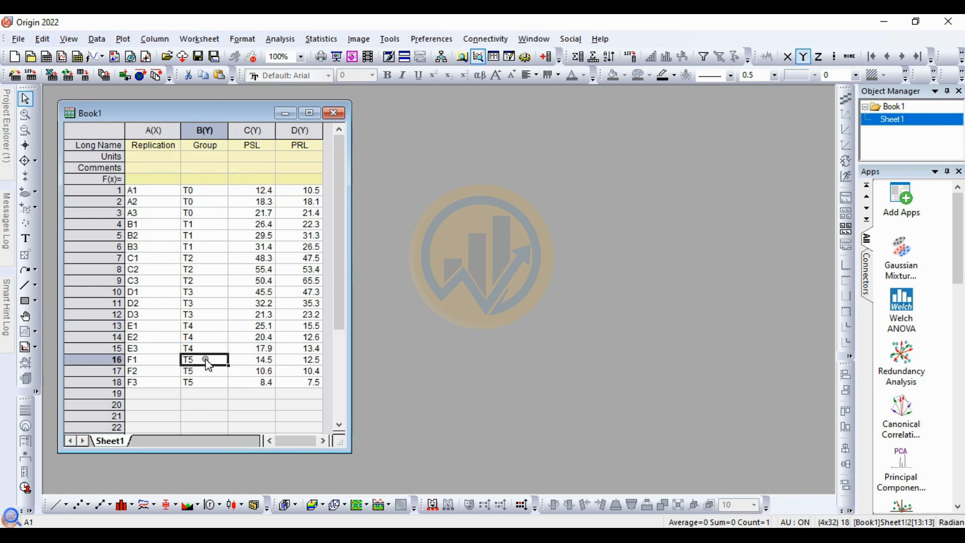
click(243, 154)
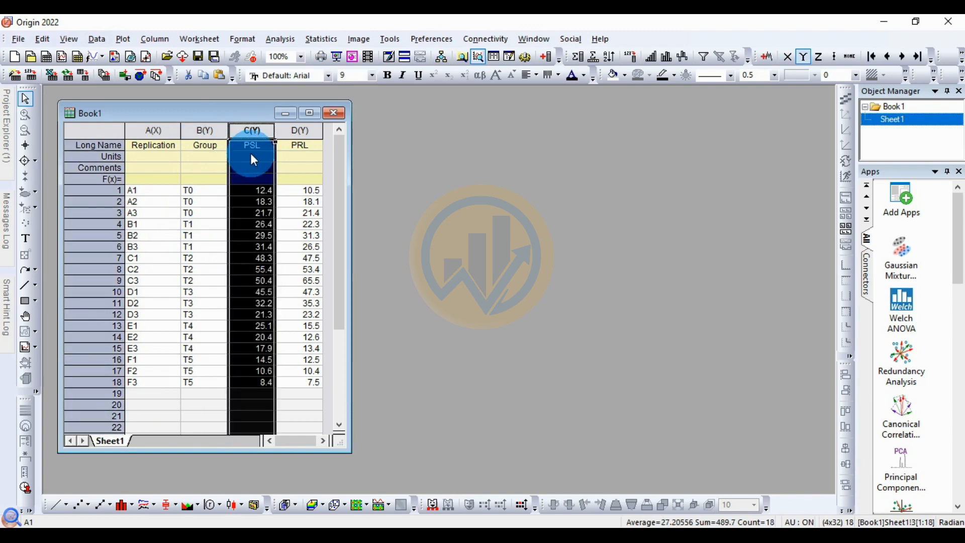
click(299, 144)
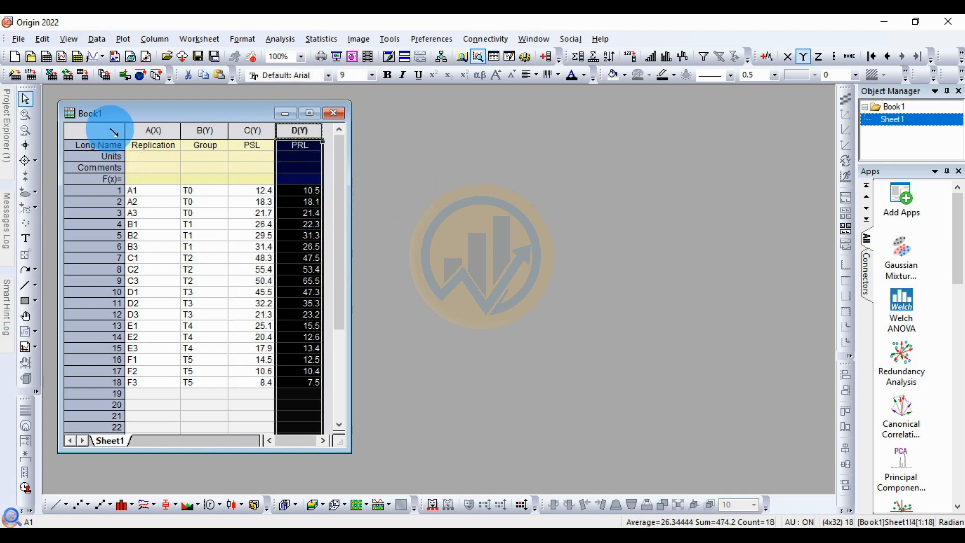
Step: Create a graph from the entire worksheet with the Grouped Pyramid Plot template and maximize the graph window
click(121, 132)
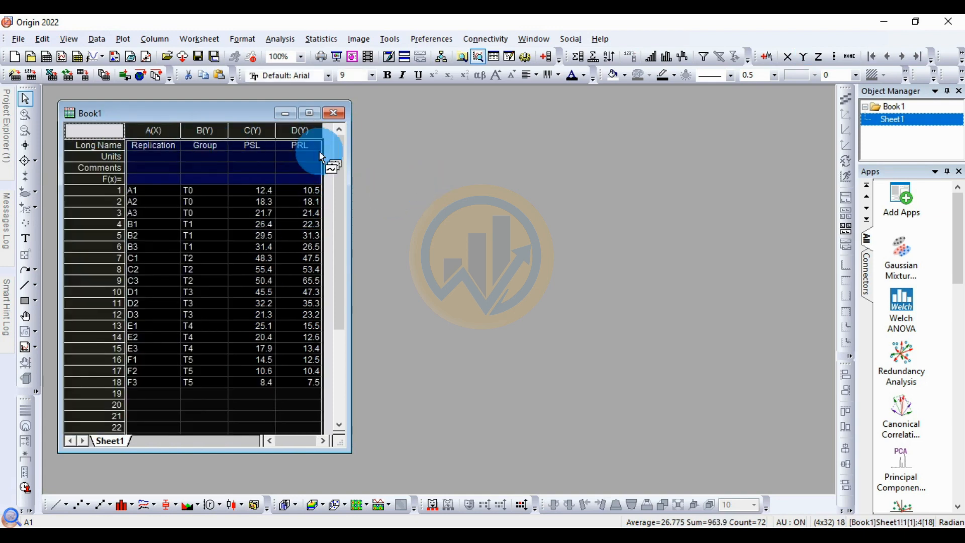
click(123, 40)
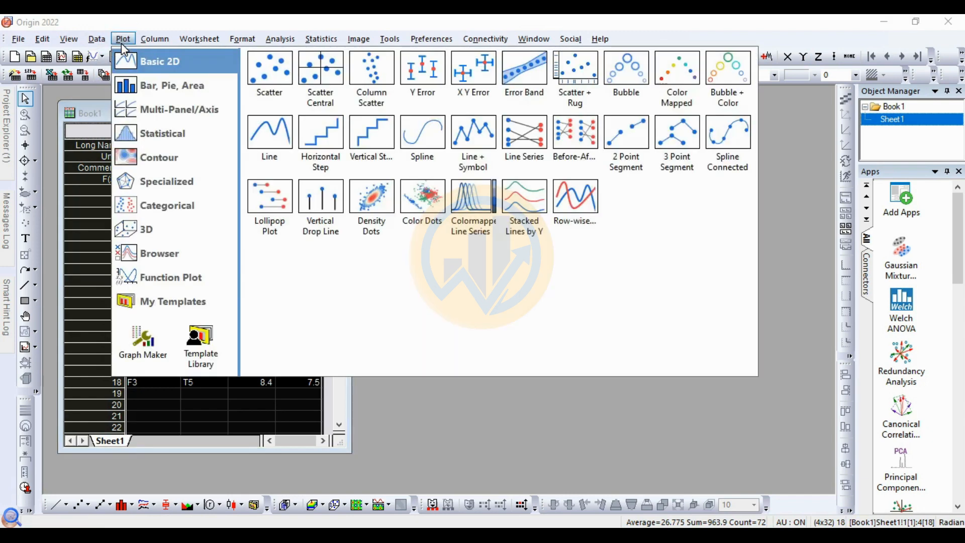
click(164, 302)
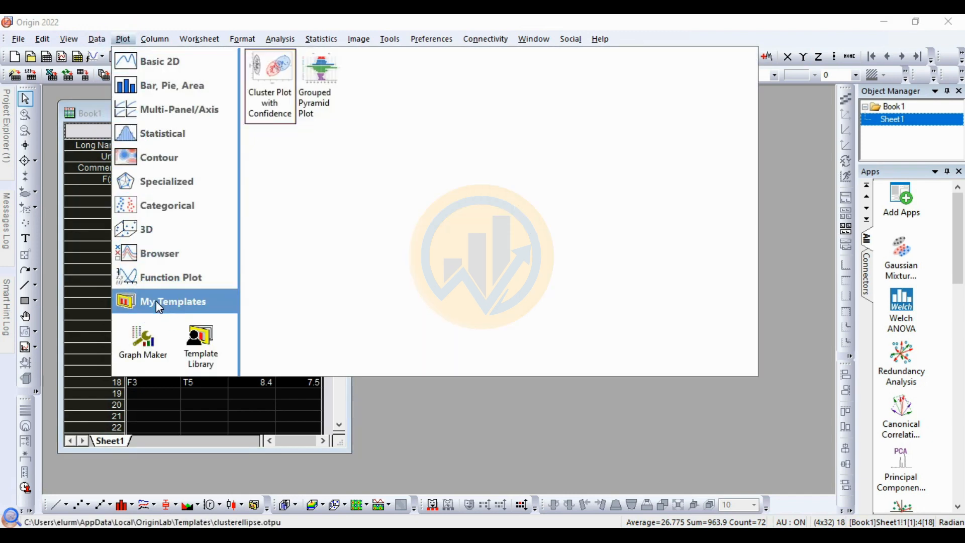
click(329, 88)
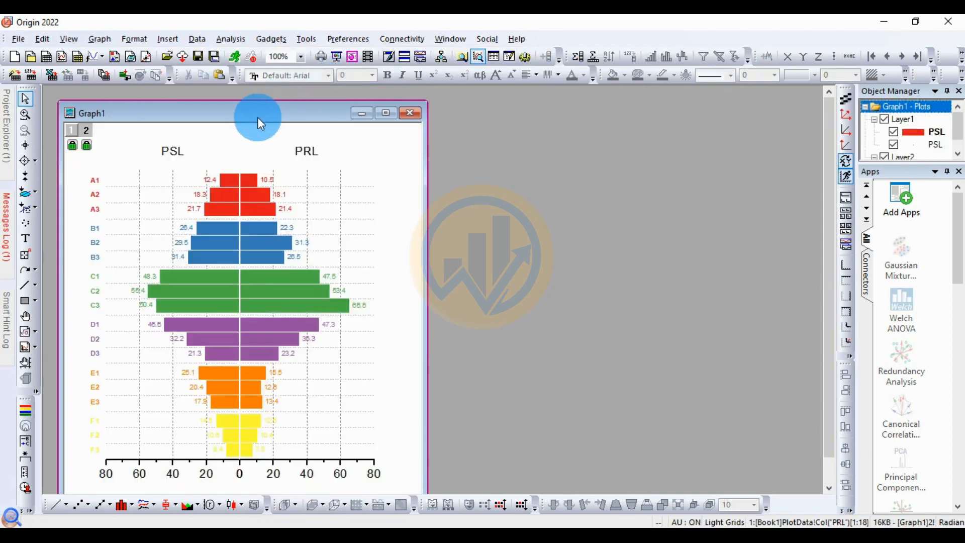
drag(258, 117, 516, 118)
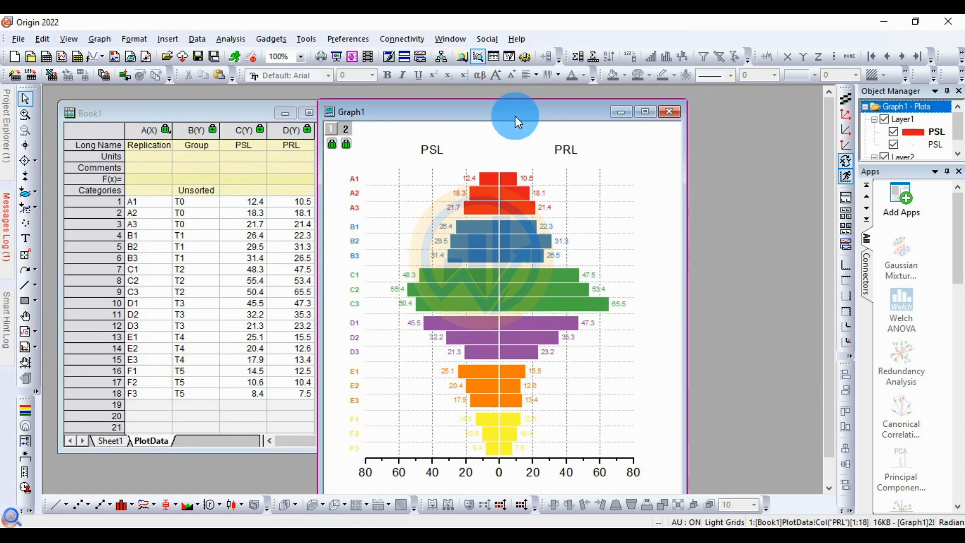
click(645, 111)
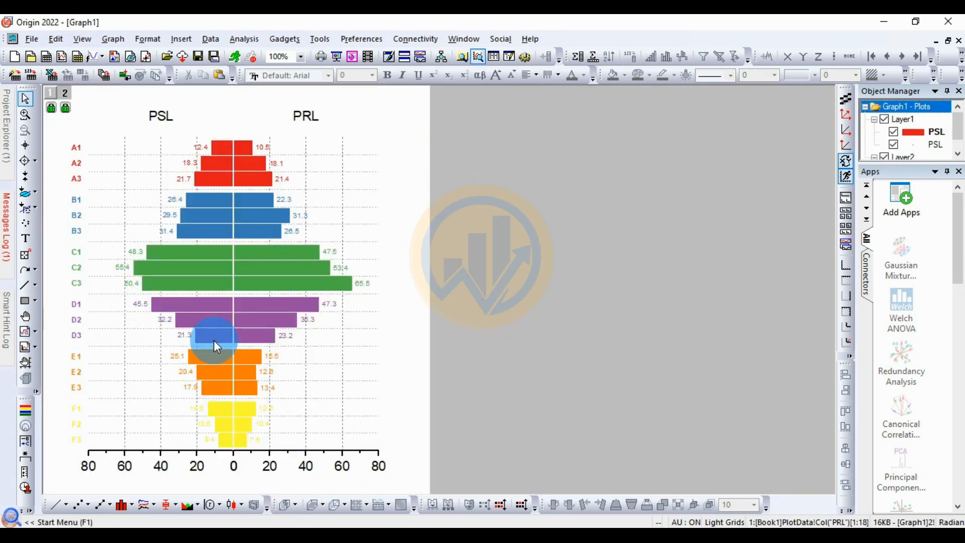
Step: Format the tick labels of the horizontal axis on the PSL side in bold Times New Roman
click(193, 468)
click(328, 76)
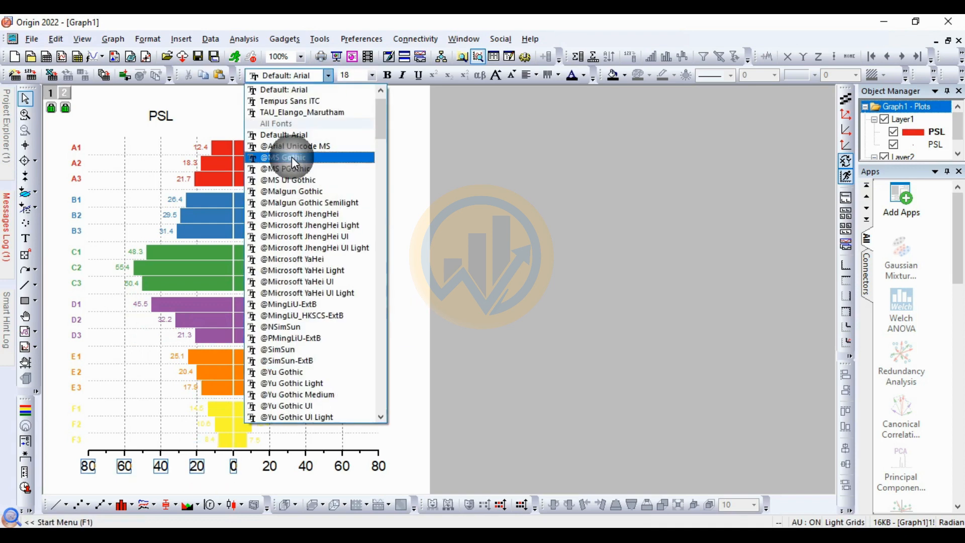
scroll(291, 157, up, 1)
click(317, 97)
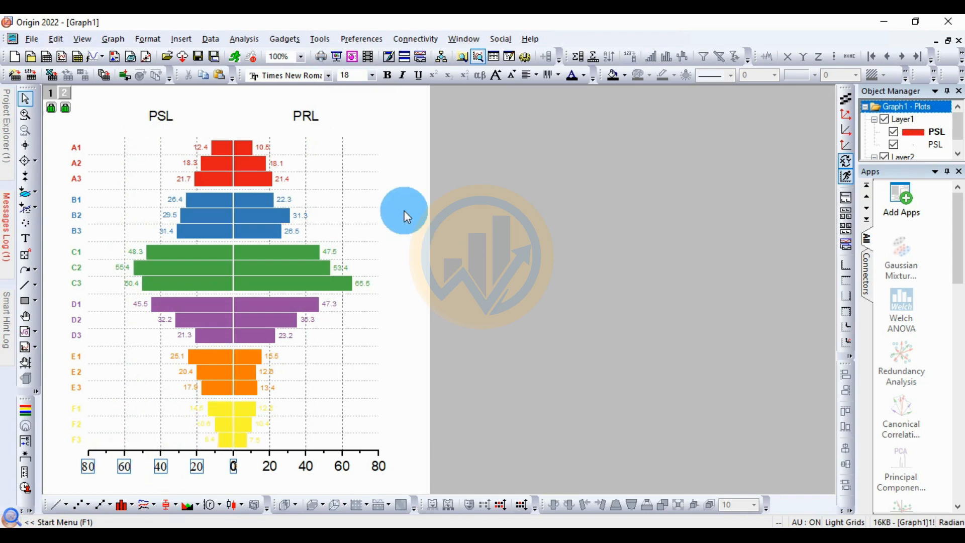
click(388, 75)
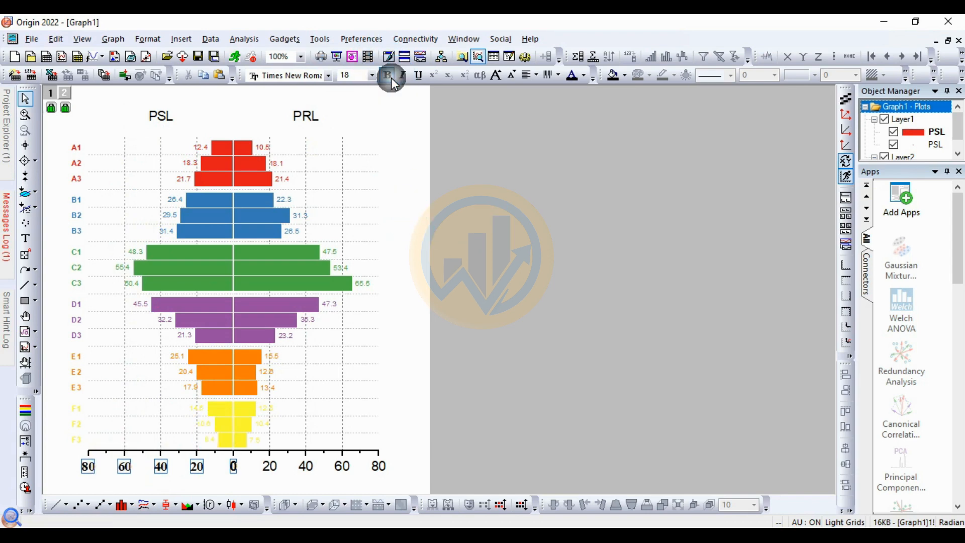
Step: Format the tick labels of the horizontal axis on the PRL side in bold Times New Roman
click(269, 466)
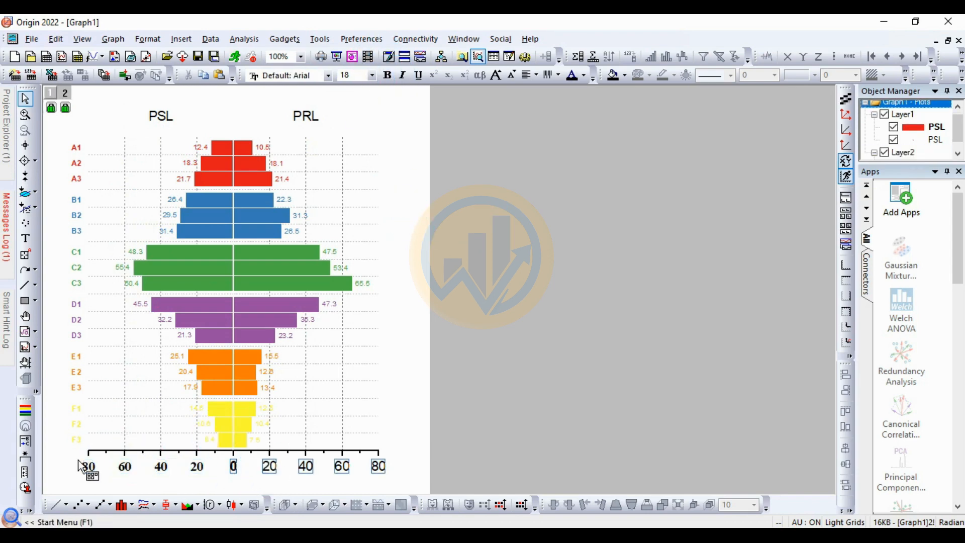
click(327, 77)
scroll(312, 182, up, 1)
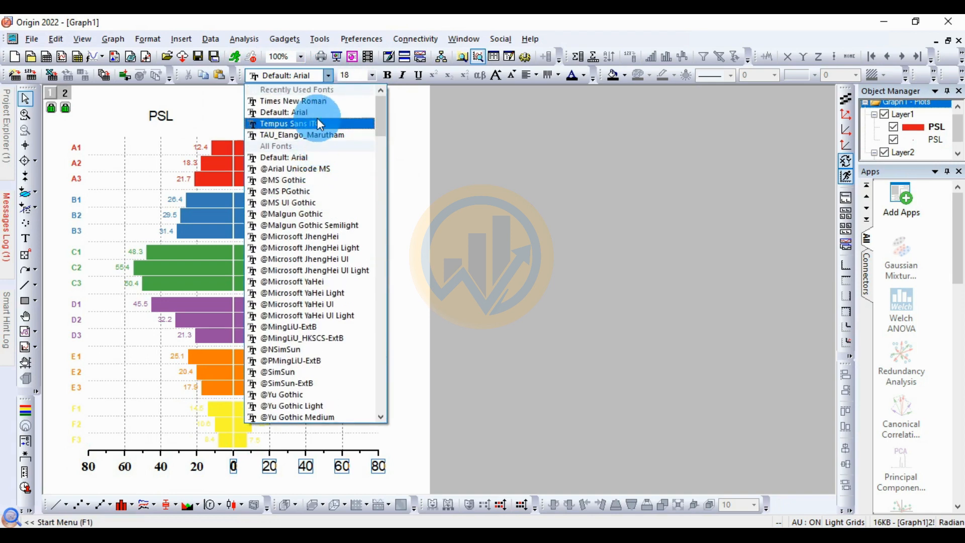
click(314, 98)
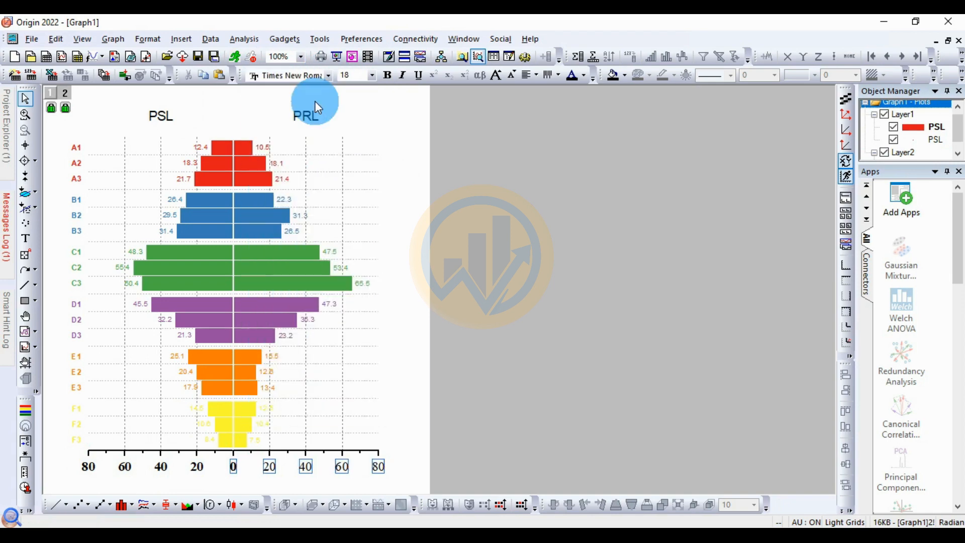
click(387, 74)
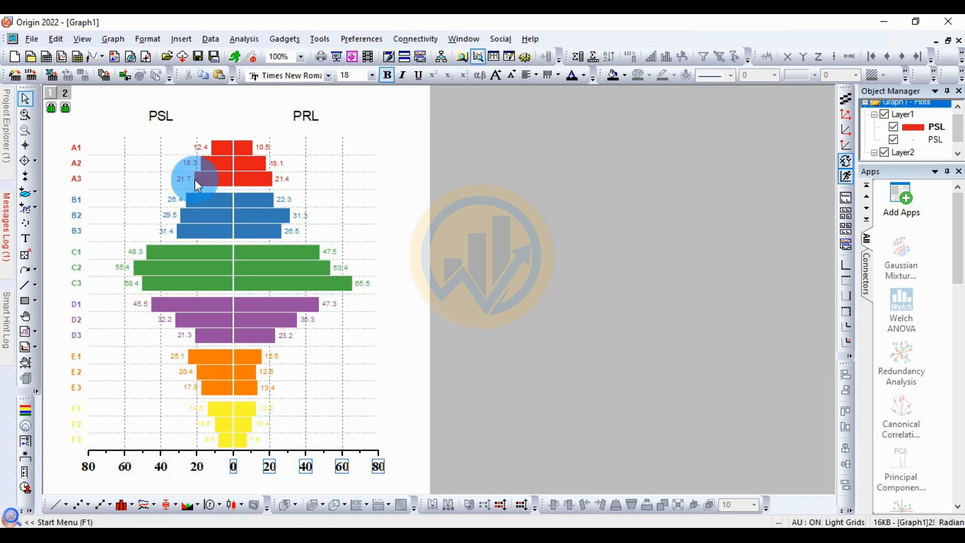
Step: Format the PSL title above the graph in bold Times New Roman
click(167, 113)
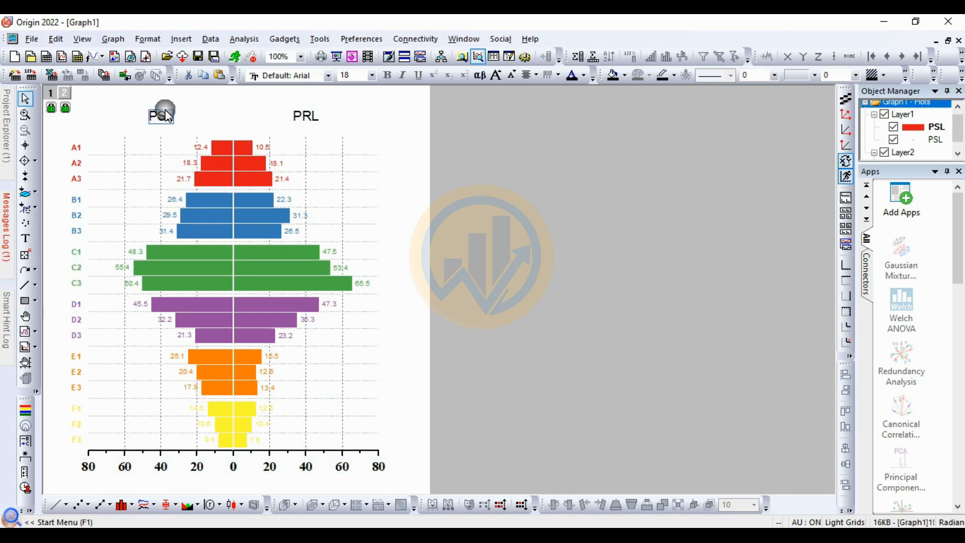
click(329, 76)
scroll(318, 108, up, 3)
click(314, 100)
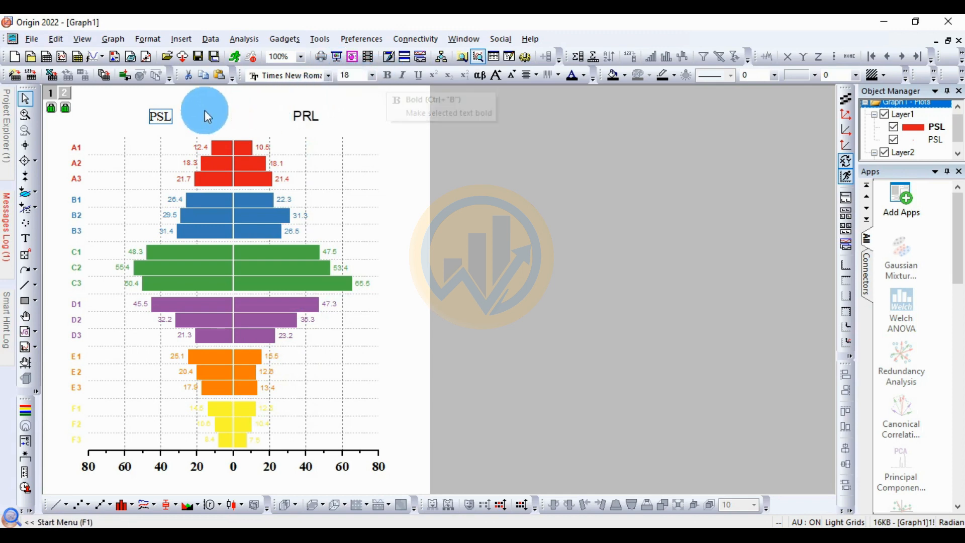
double_click(179, 118)
key(ctrl+a)
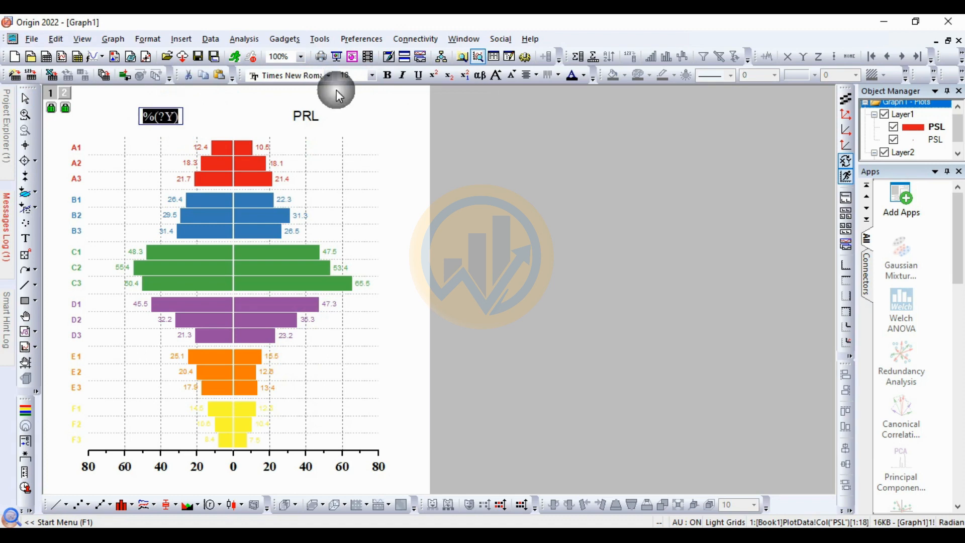
click(386, 75)
click(351, 114)
Step: Format the PRL title above the graph in bold Times New Roman
click(310, 125)
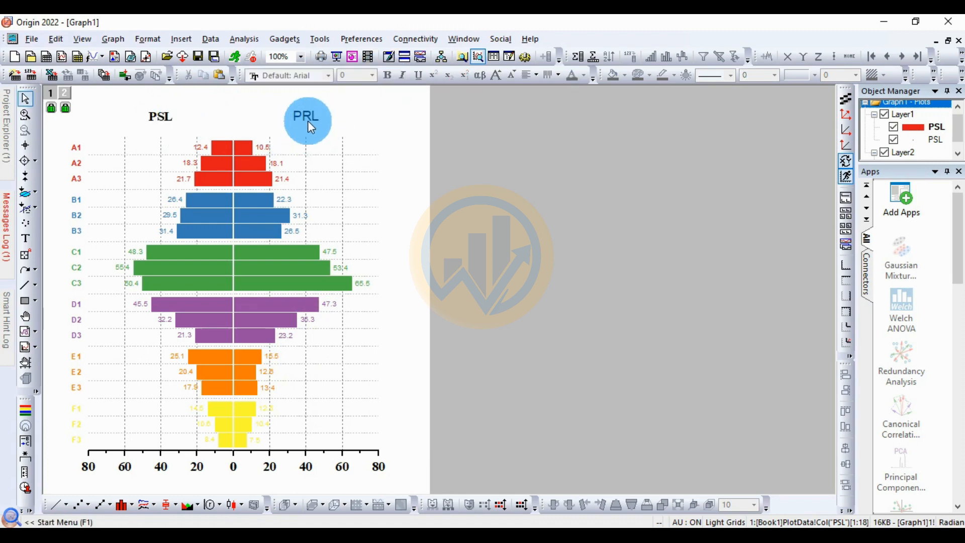
click(329, 76)
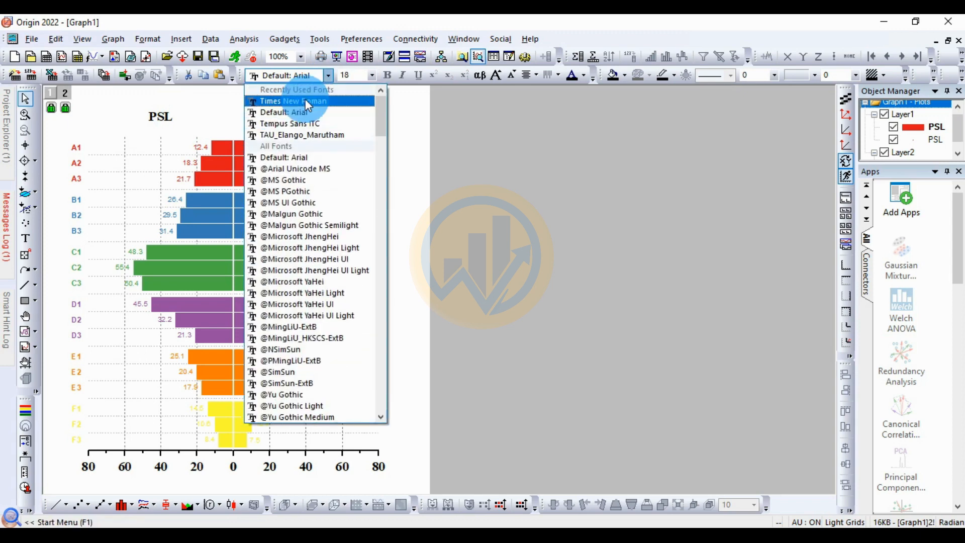
click(306, 99)
double_click(304, 119)
click(323, 119)
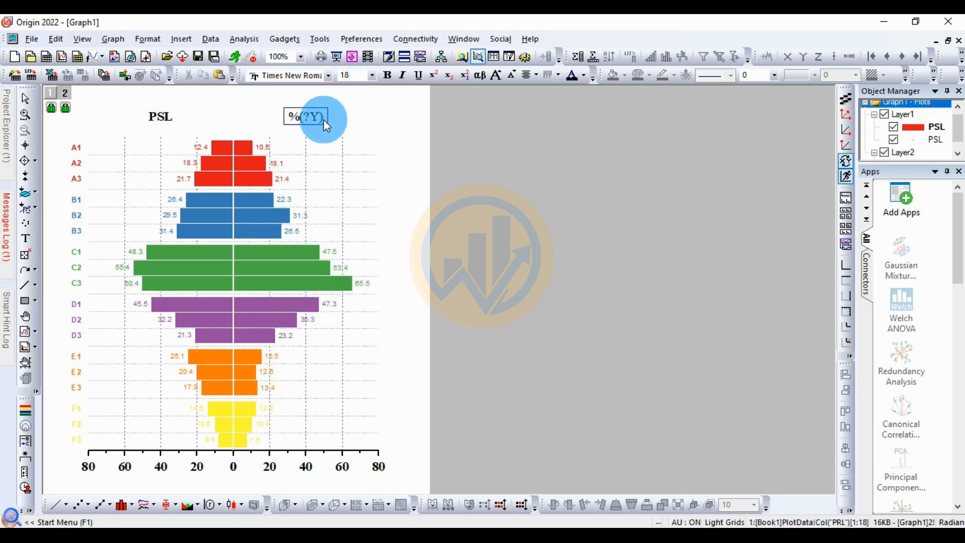
drag(323, 119, 285, 118)
click(386, 76)
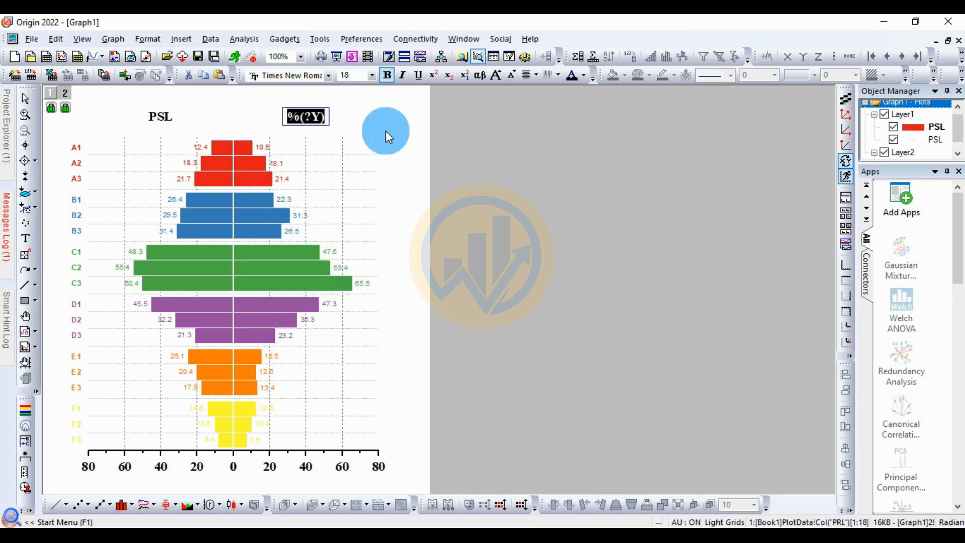
click(387, 134)
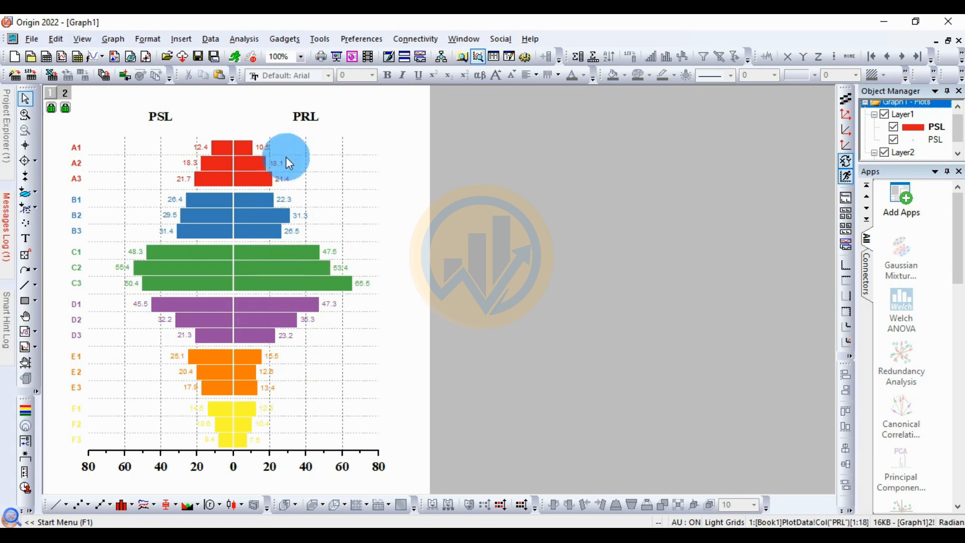
Step: Recolor the fill of the PRL bars with the Candy color list, indexed by the Group column
double_click(269, 215)
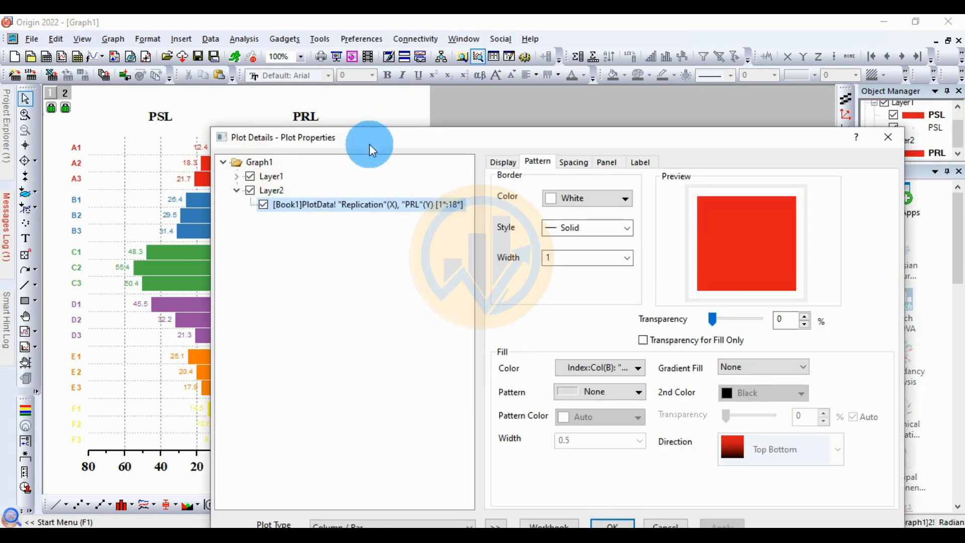
drag(370, 144, 400, 102)
click(523, 483)
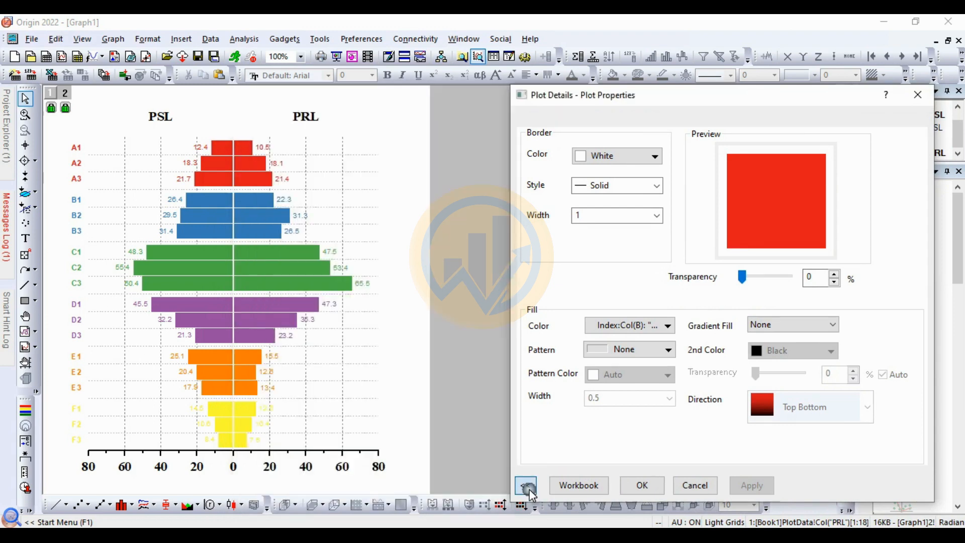
click(535, 120)
click(547, 151)
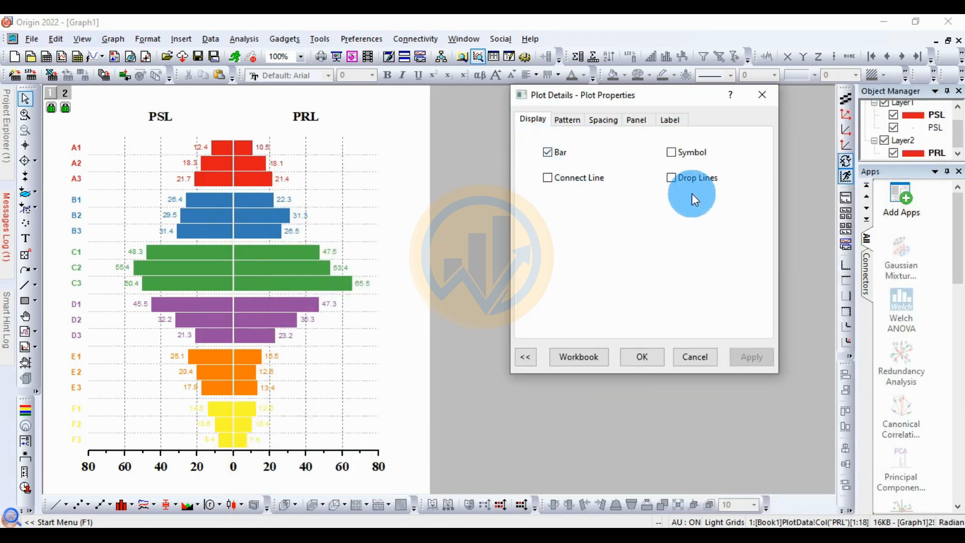
click(570, 119)
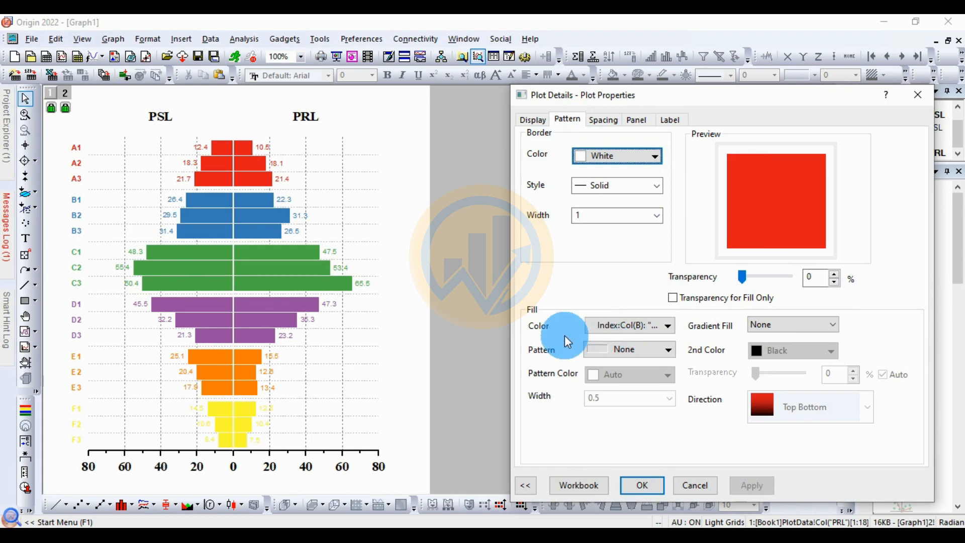
click(666, 325)
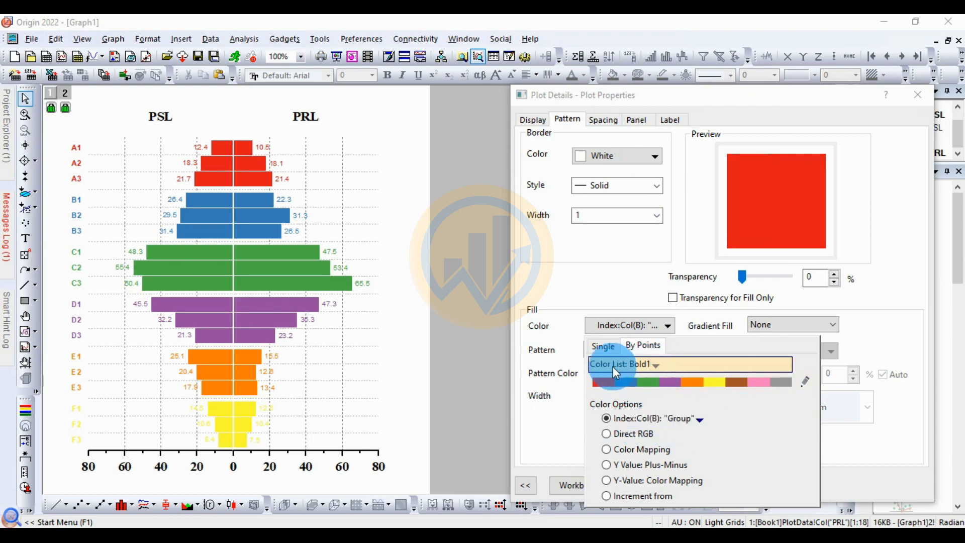
click(652, 363)
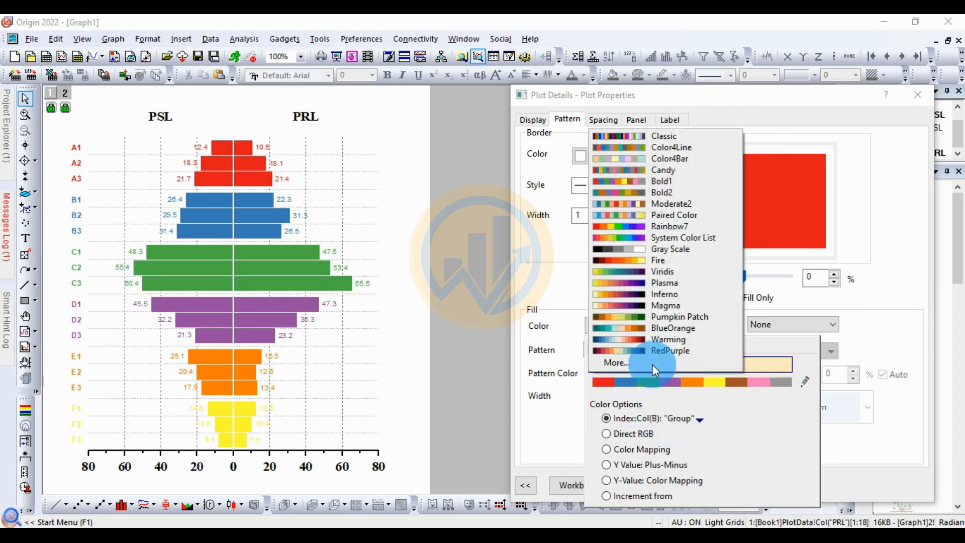
click(670, 182)
click(751, 483)
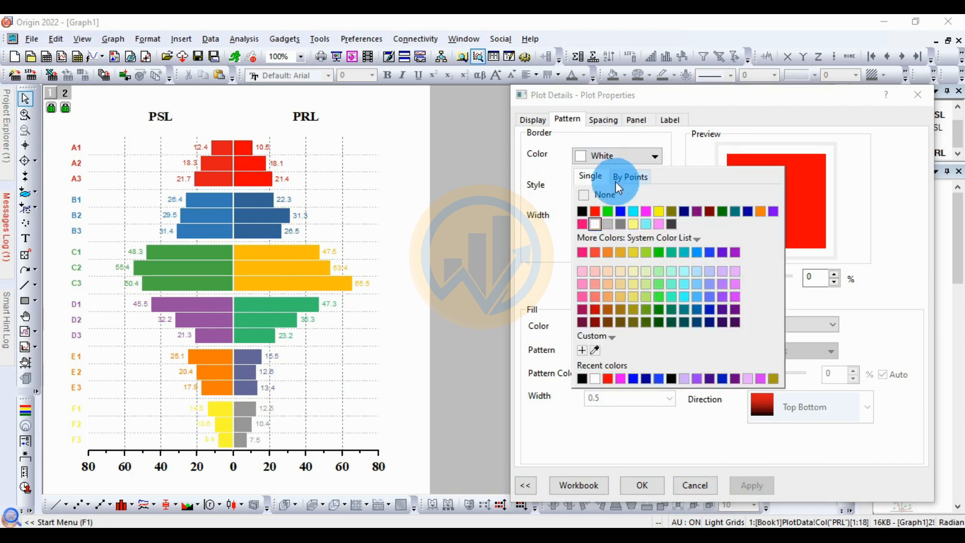
Step: Give the PRL bars a solid black border with a width of 1.5
click(585, 213)
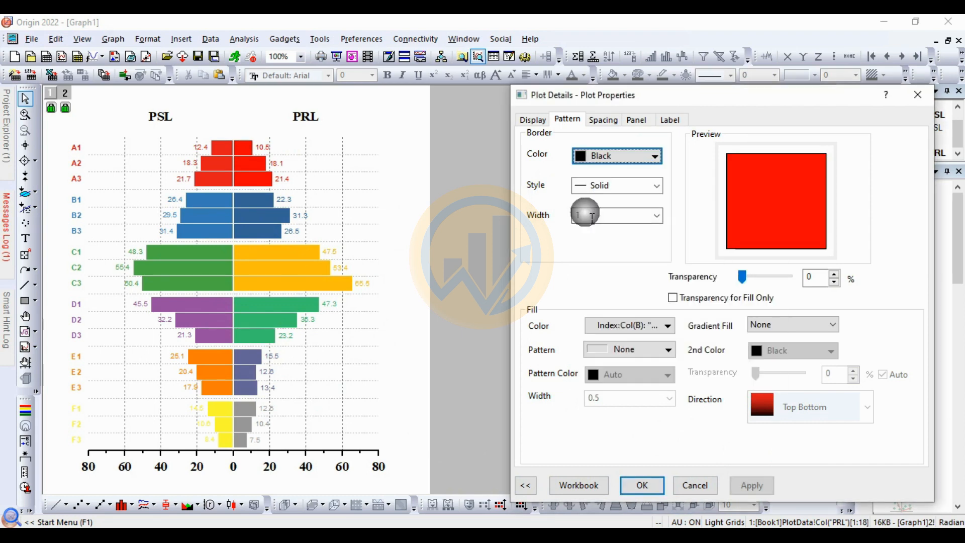
click(743, 488)
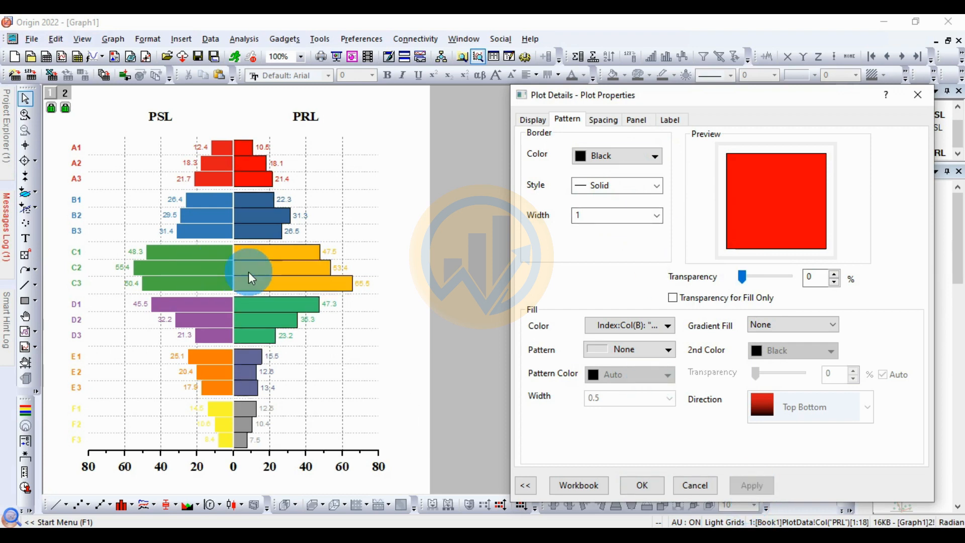
click(656, 223)
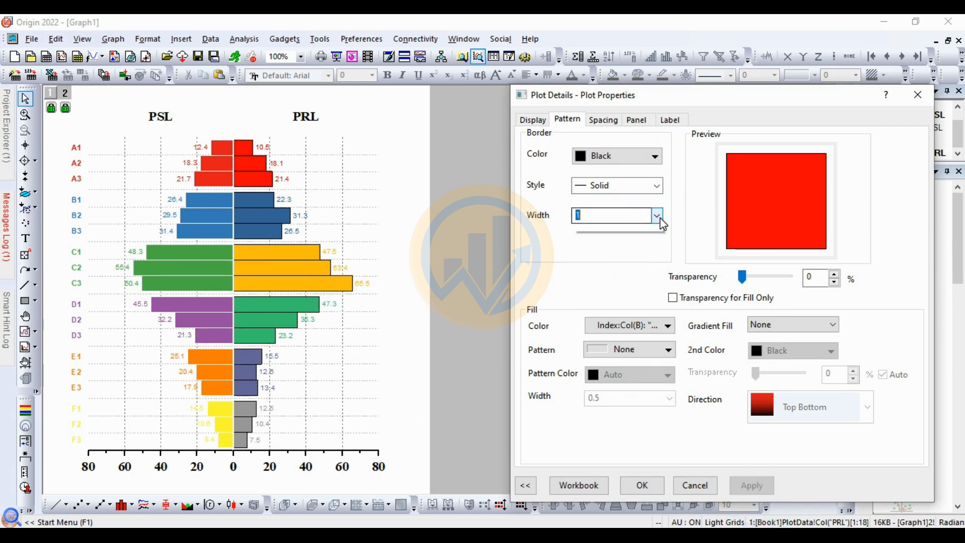
click(587, 261)
click(744, 485)
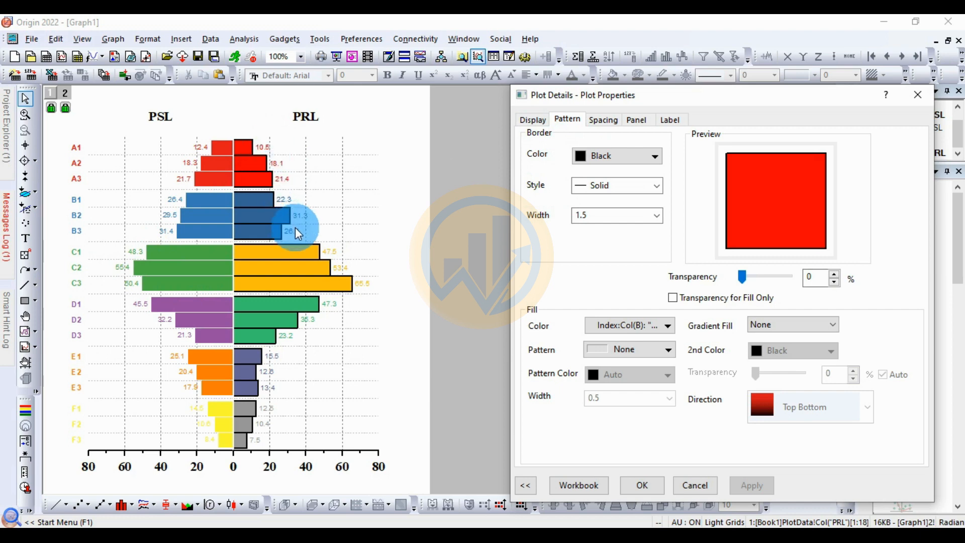
Step: Color the PRL data labels by points with the Candy color list, indexed by the Group column
click(670, 121)
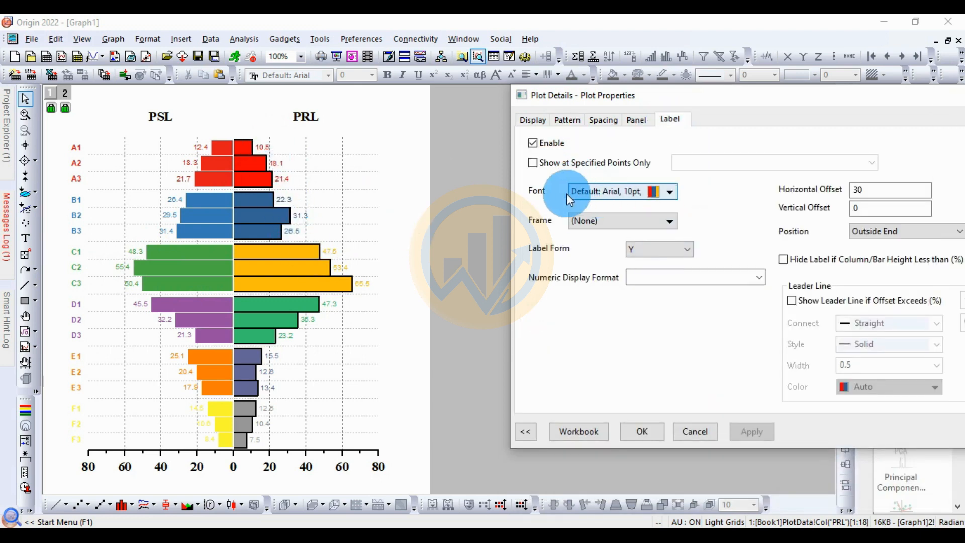
click(671, 197)
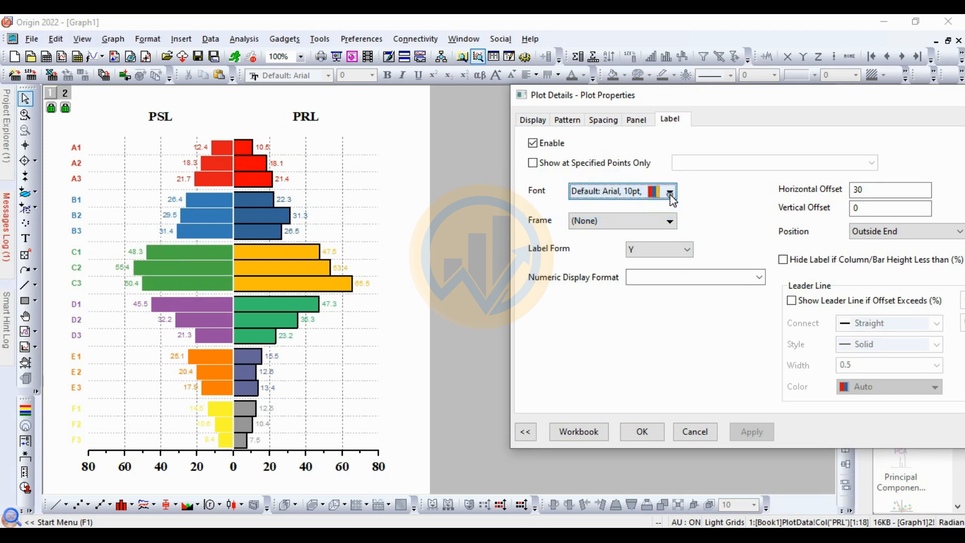
click(667, 247)
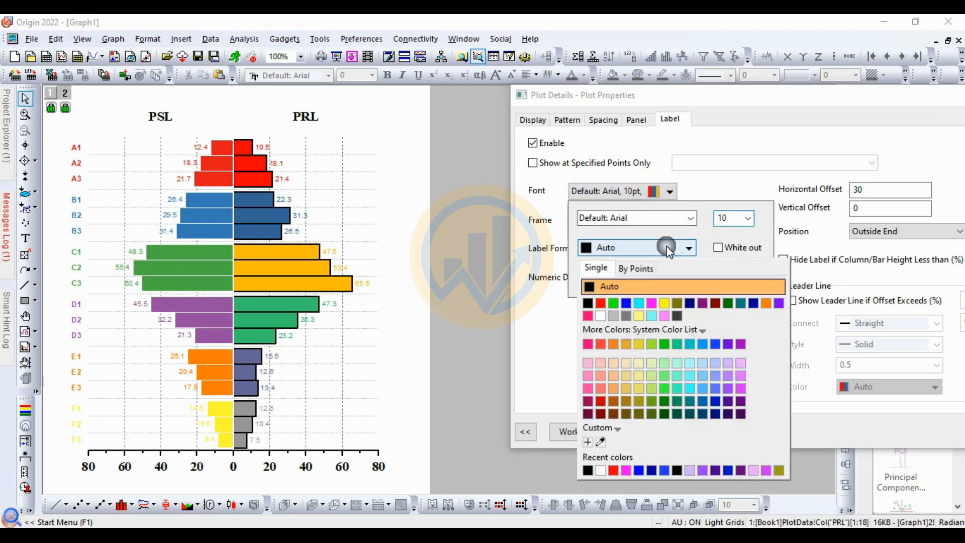
click(640, 272)
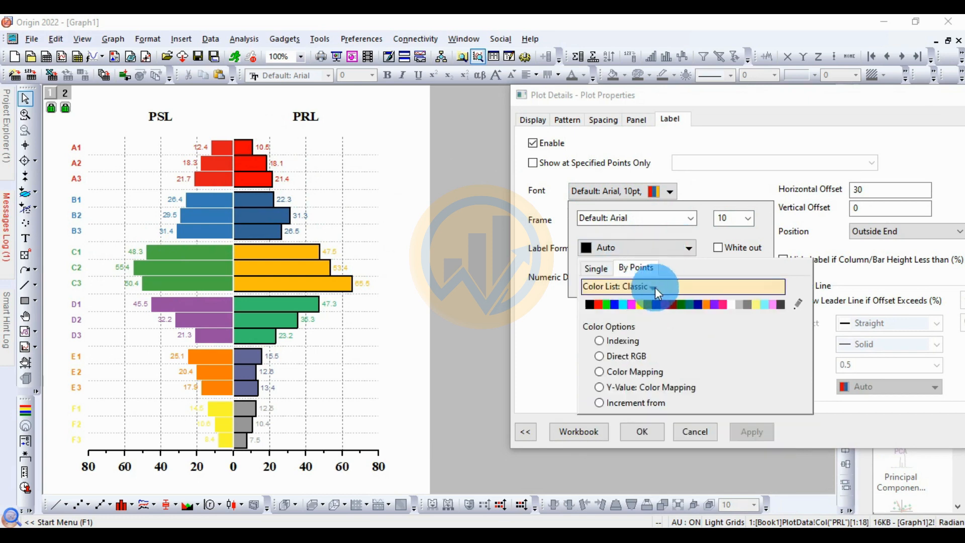
click(643, 287)
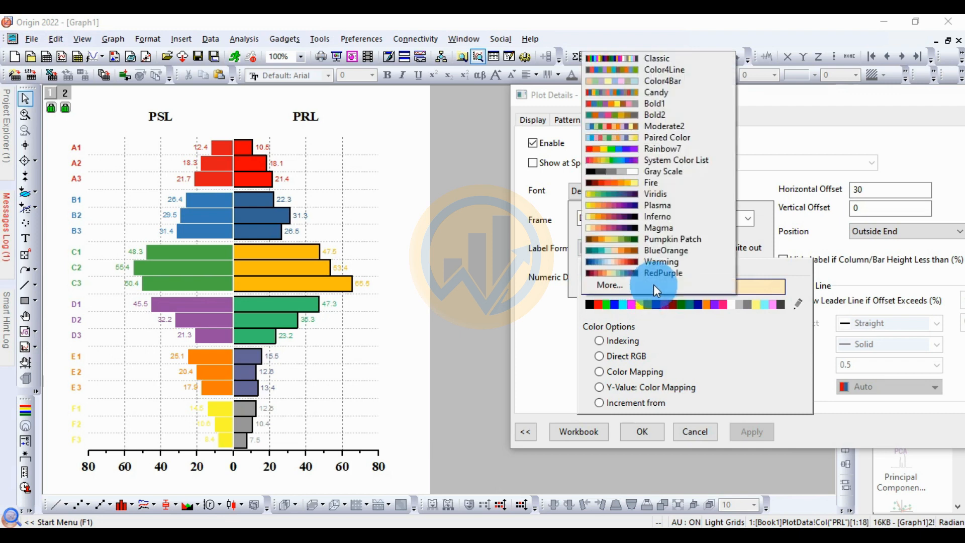
click(660, 97)
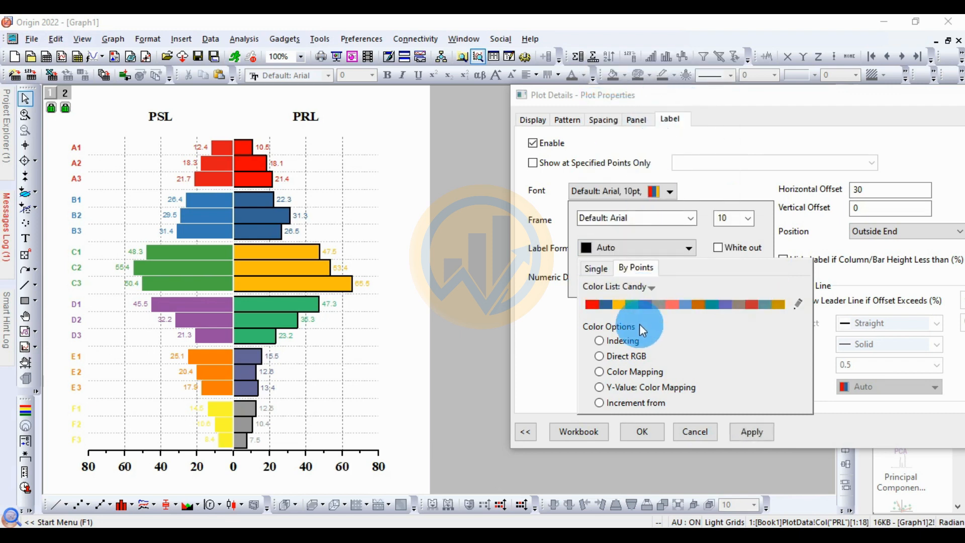
click(623, 340)
click(625, 340)
click(623, 367)
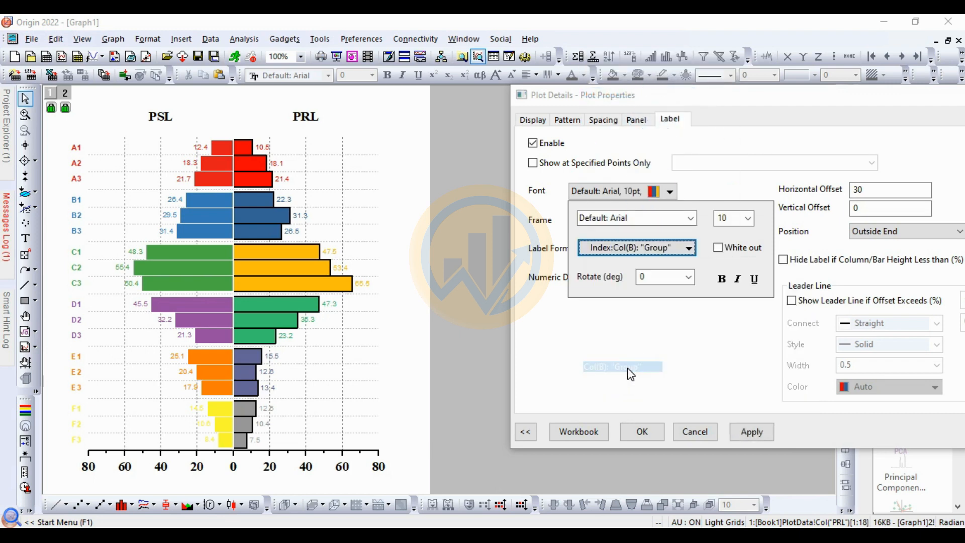
click(749, 434)
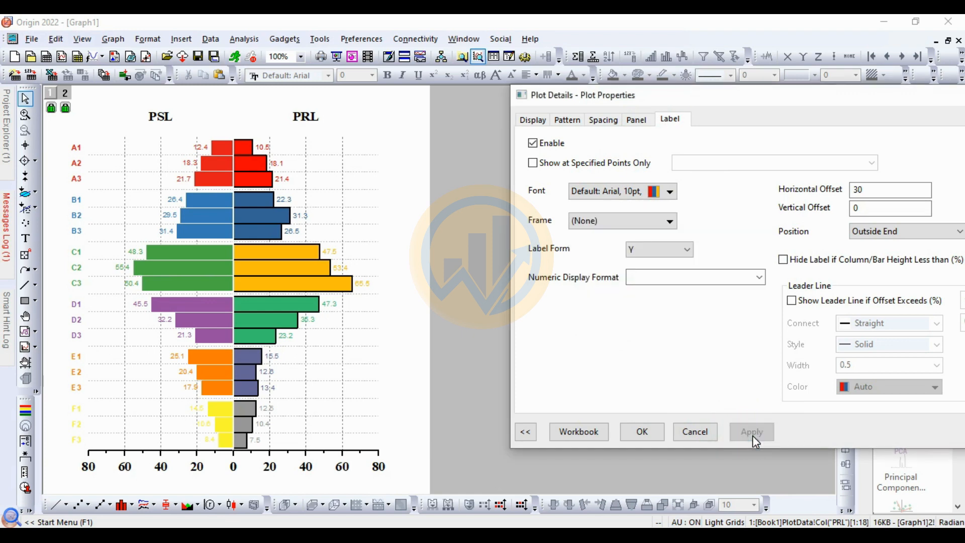
Step: Format the PRL data labels in bold 12 pt Times New Roman and accept the plot properties
click(344, 222)
click(652, 199)
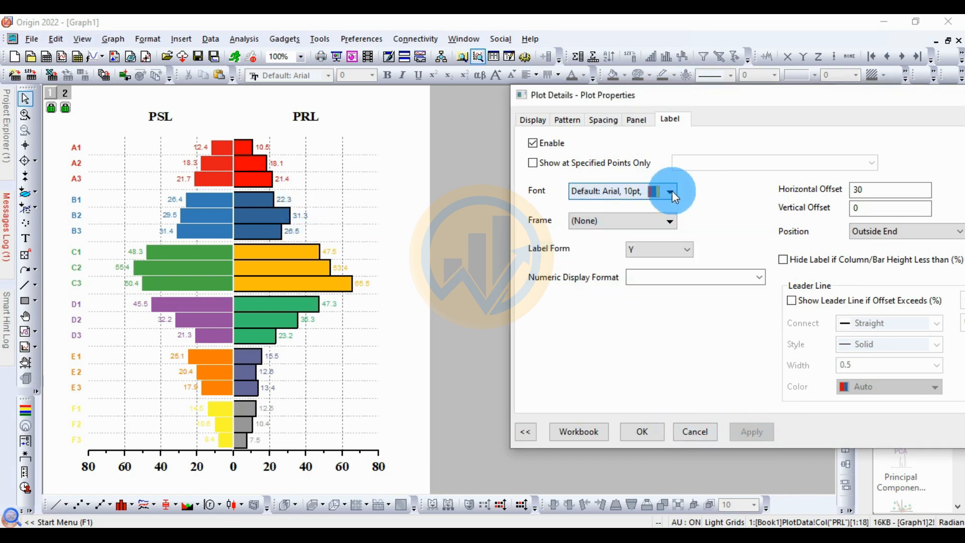
click(334, 351)
click(670, 192)
click(689, 246)
click(691, 218)
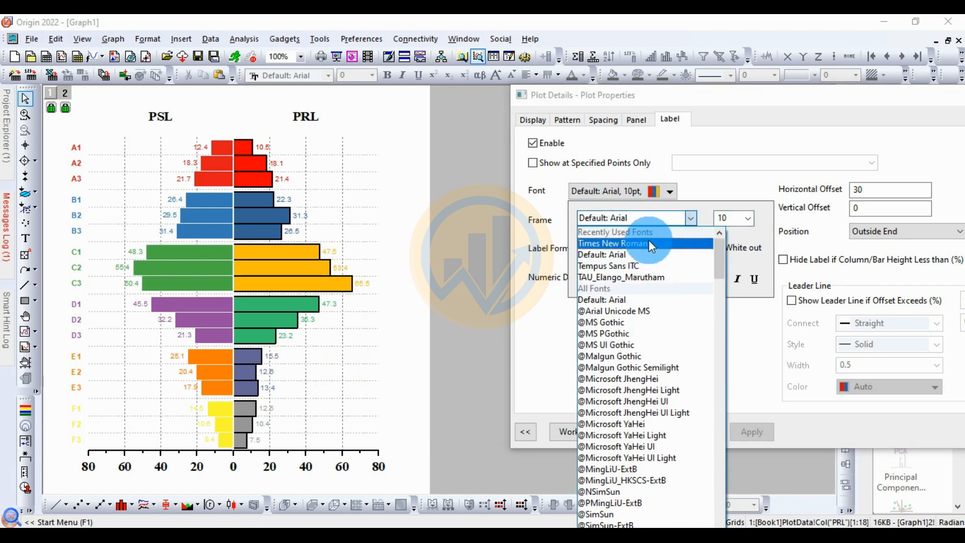
click(648, 244)
click(738, 217)
click(723, 275)
click(721, 278)
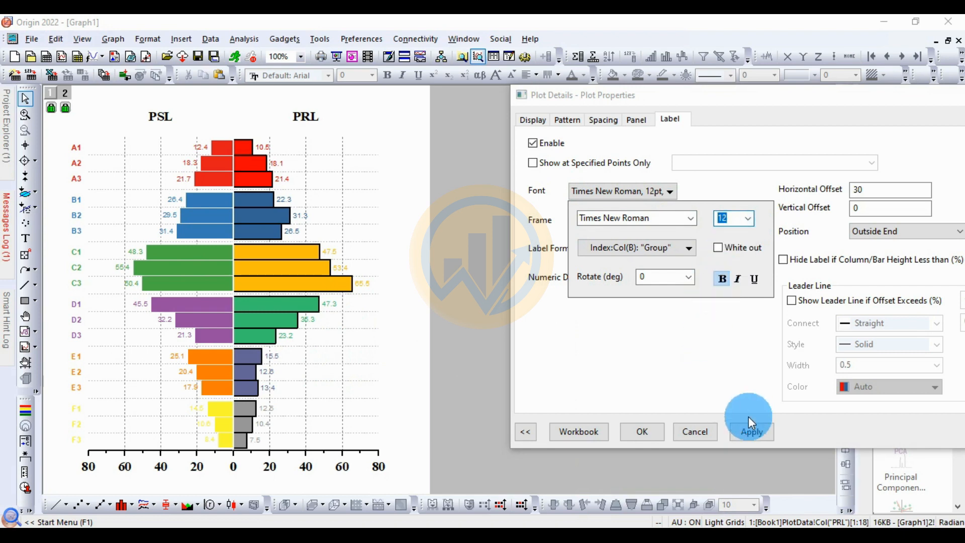
click(751, 430)
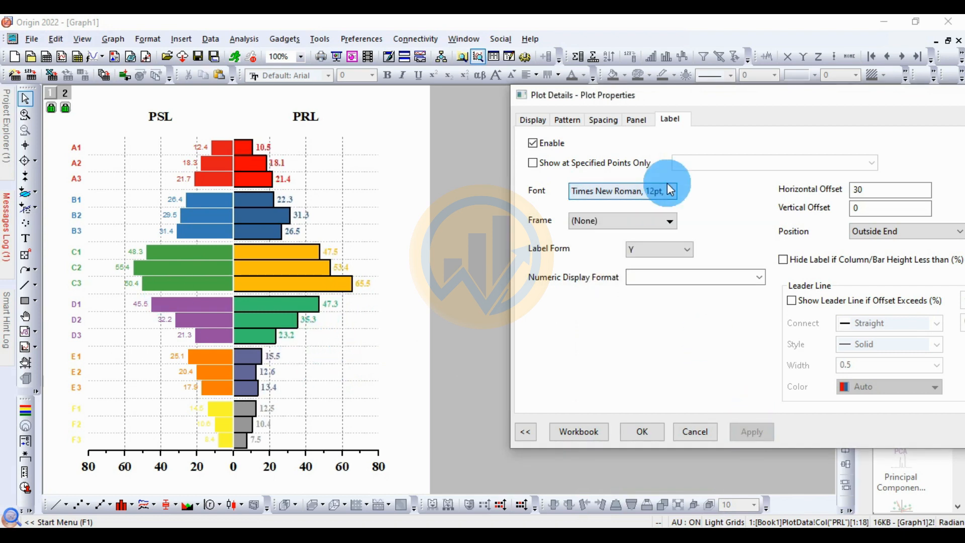
drag(743, 94, 637, 93)
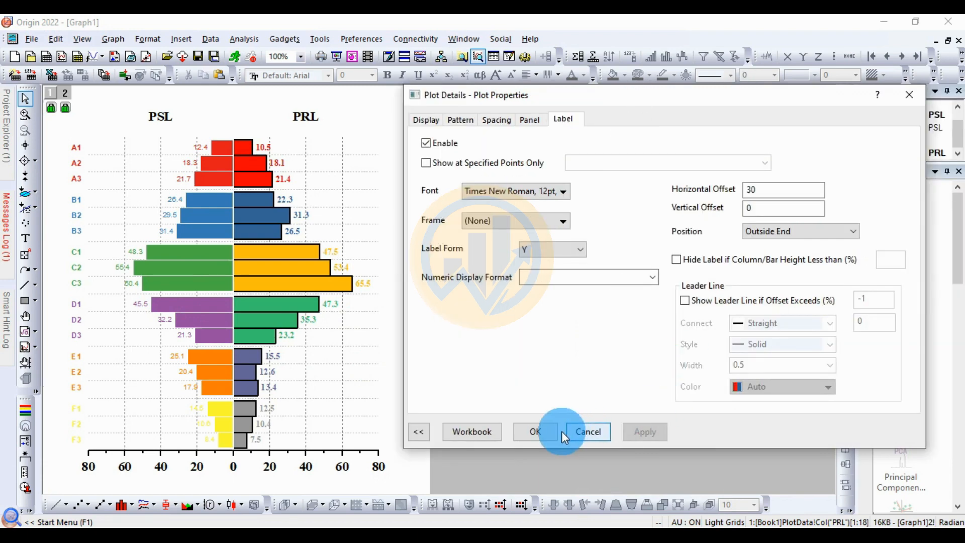
click(535, 431)
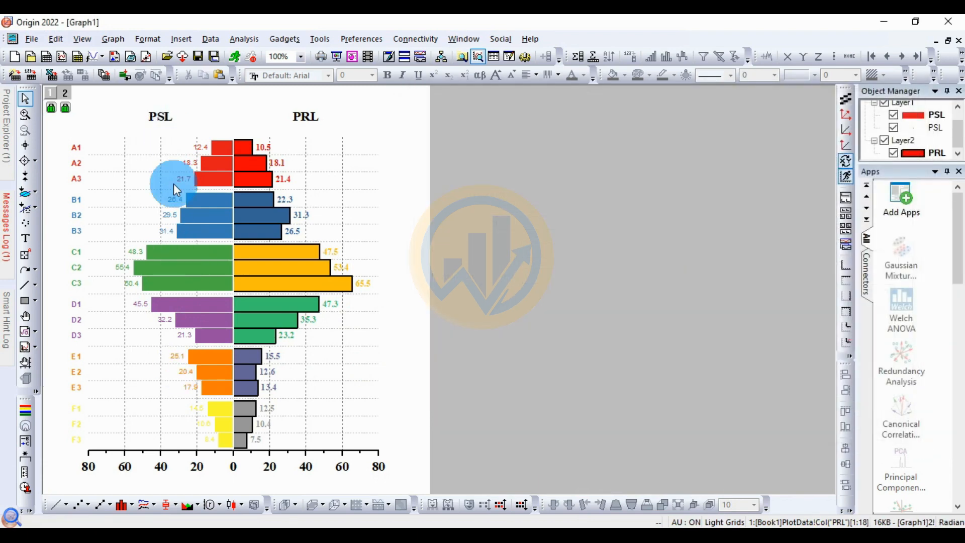
Step: Give the PSL bars a black border with a width of 1.5
click(206, 202)
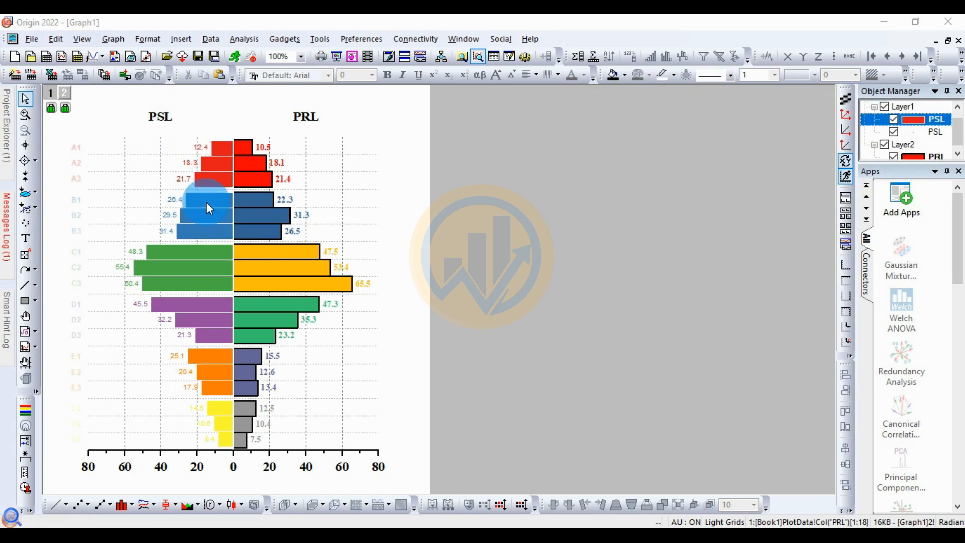
double_click(206, 202)
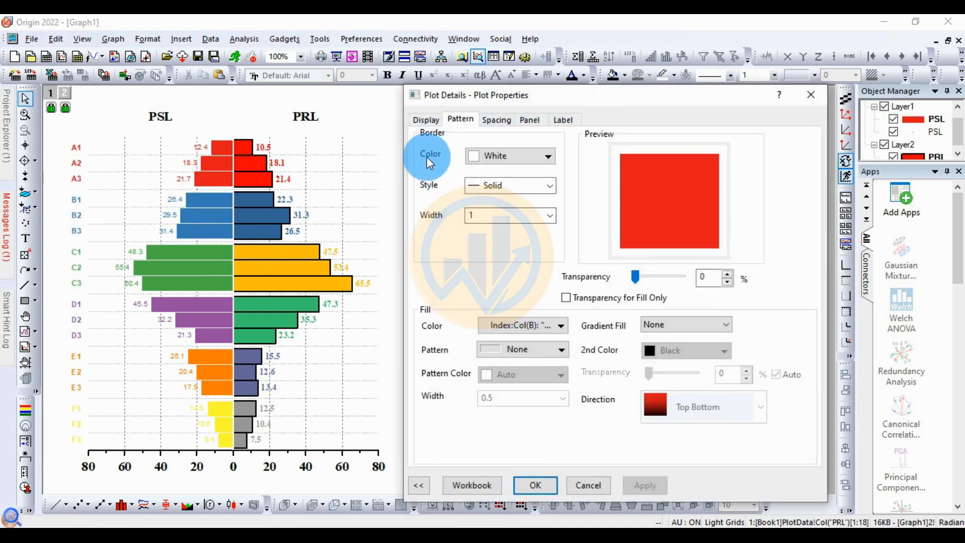
click(547, 159)
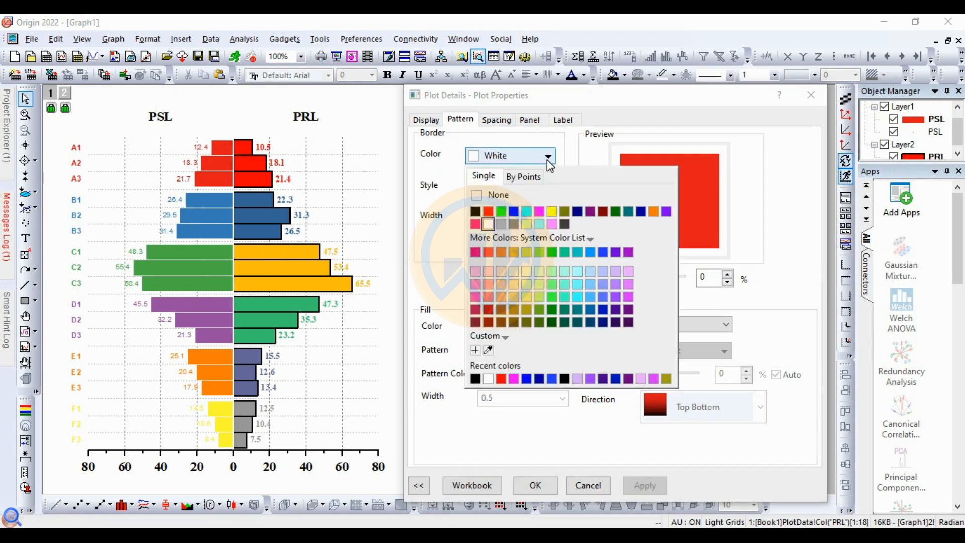
click(475, 211)
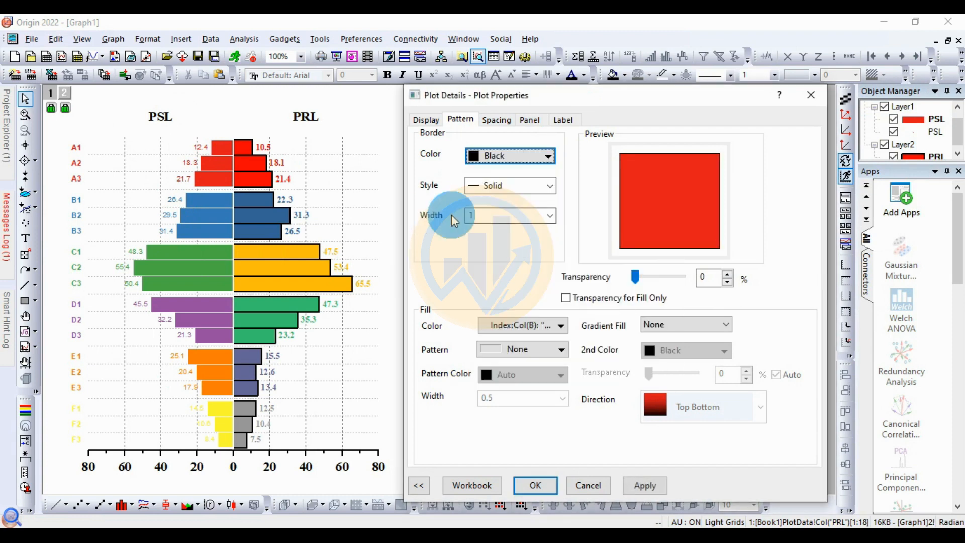
click(550, 216)
click(483, 258)
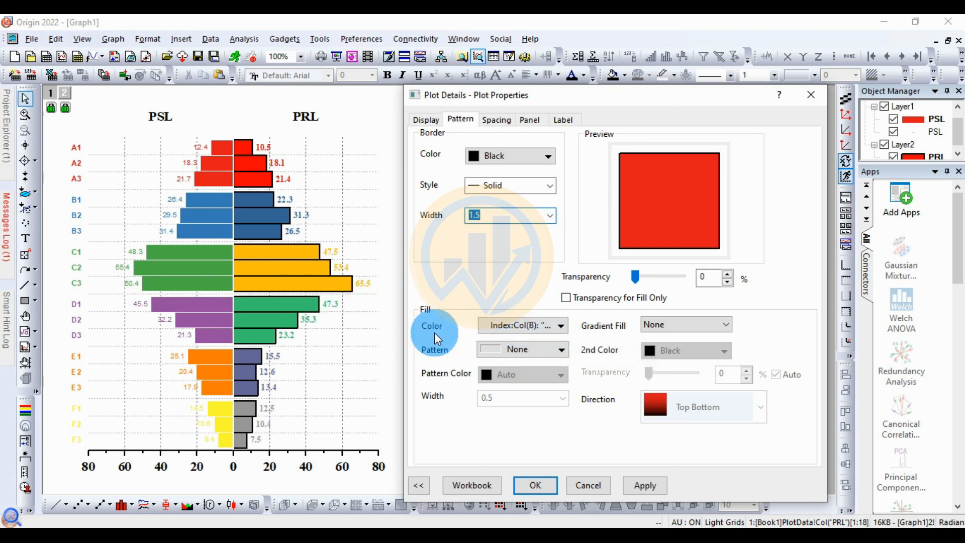
Step: Change the fill color list of the PSL bars to Candy and apply the changes
click(561, 327)
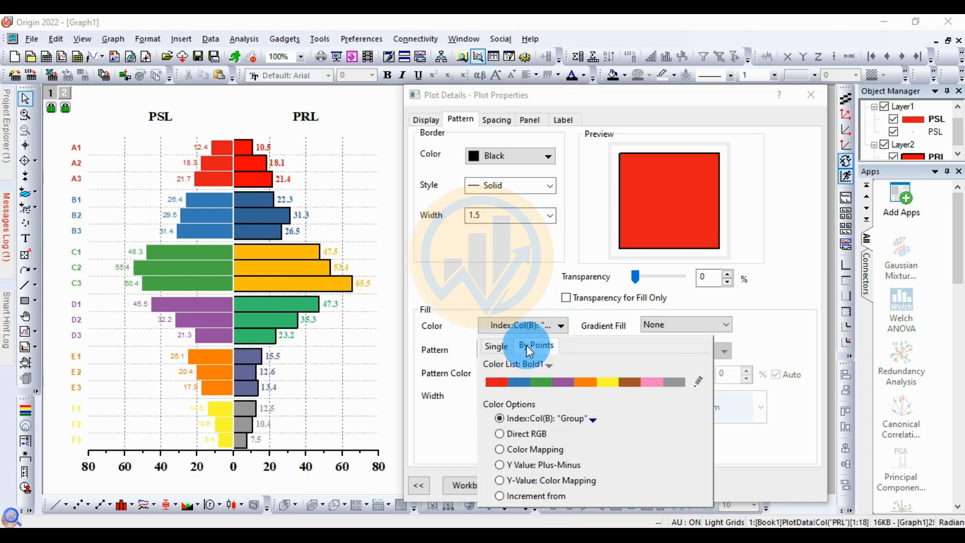
click(546, 365)
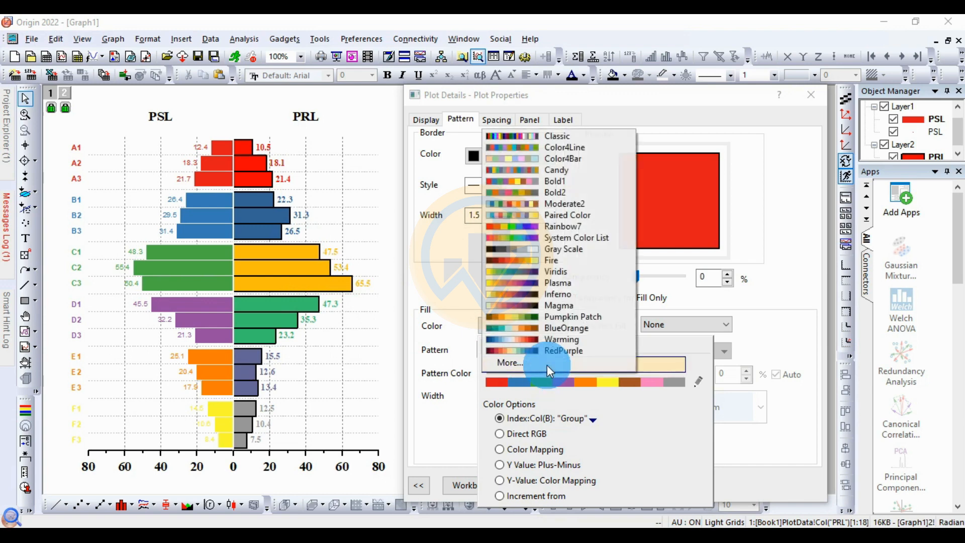
click(569, 181)
click(636, 486)
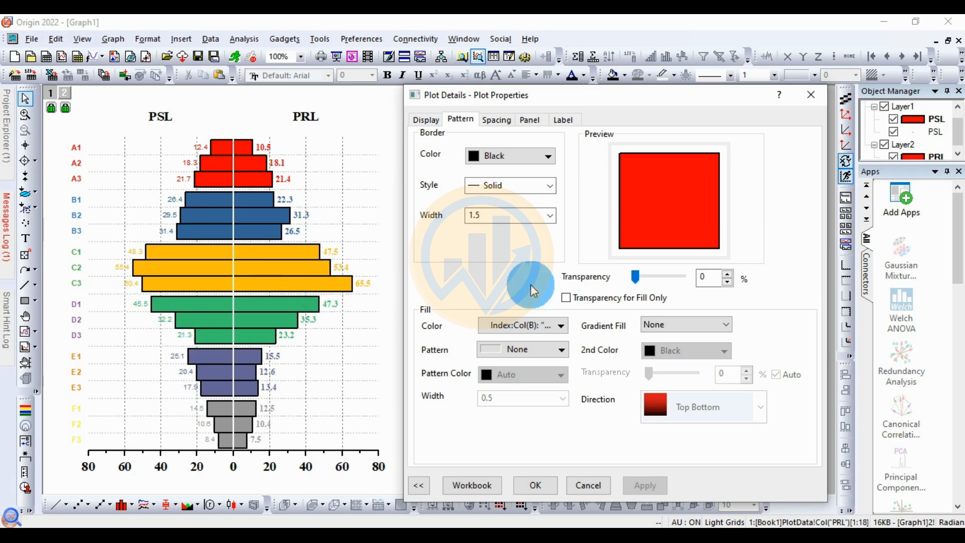
Step: Format the PSL data labels in bold 12 pt Times New Roman and accept the plot properties
click(563, 119)
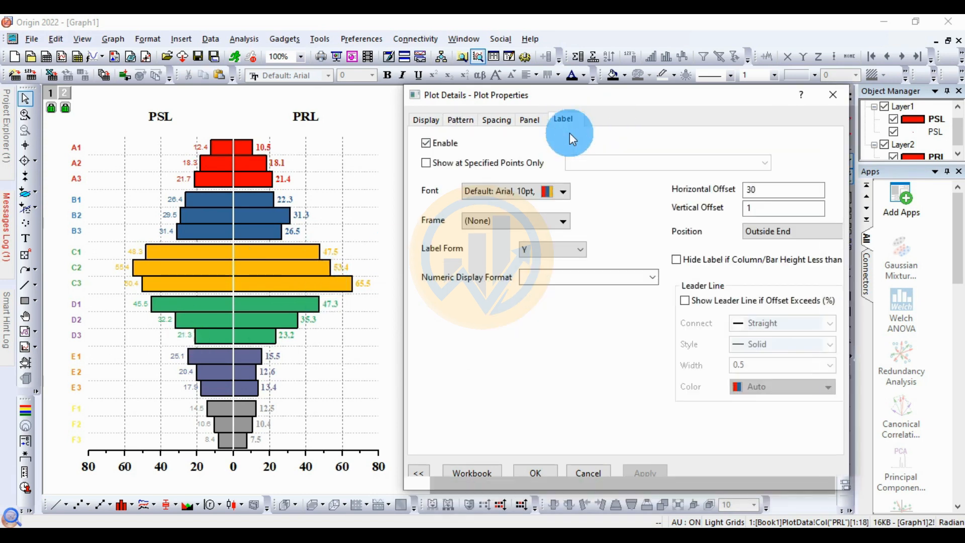
click(561, 194)
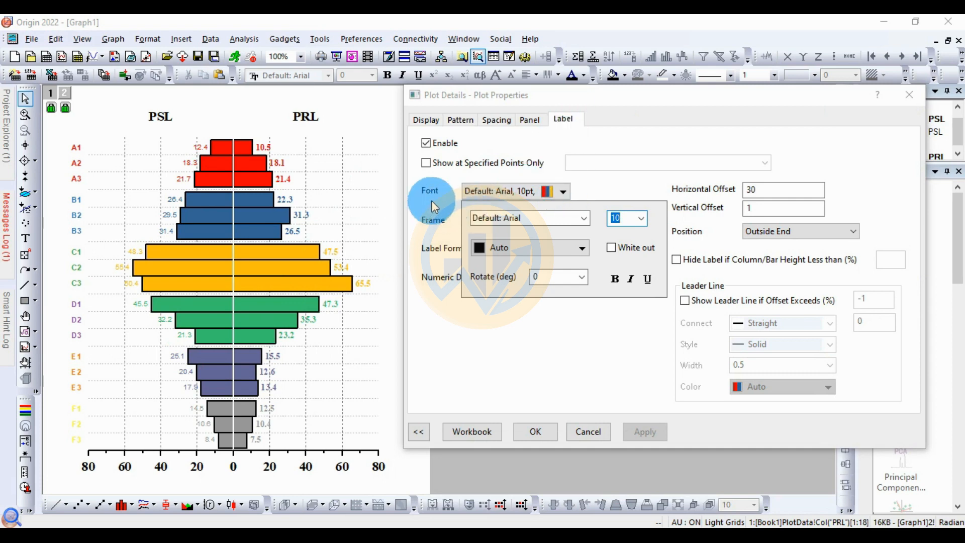
click(584, 217)
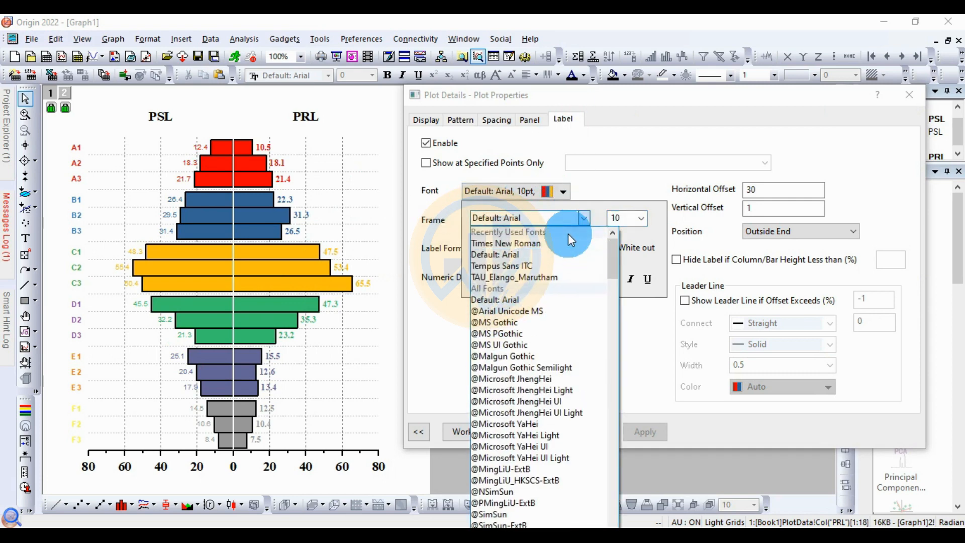
click(544, 243)
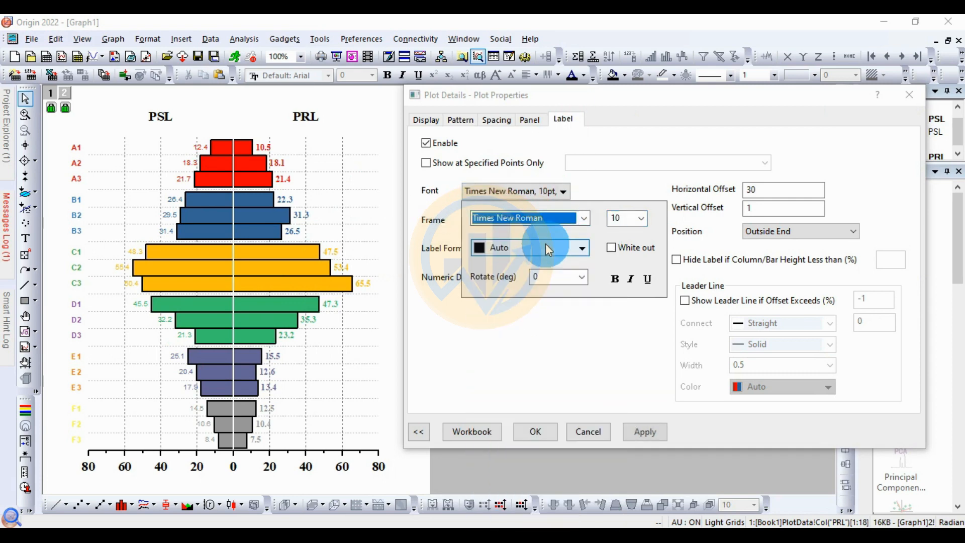
click(643, 218)
click(614, 271)
click(616, 277)
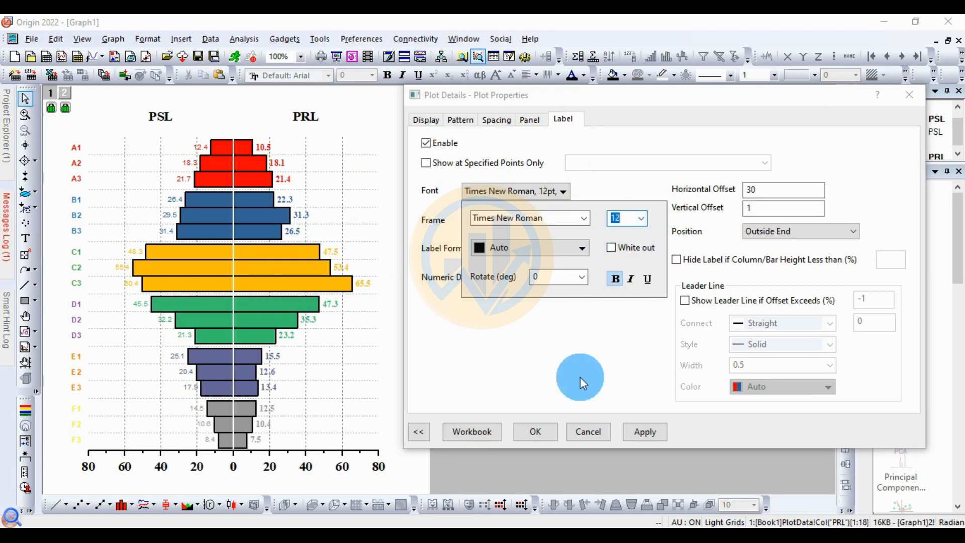
click(643, 436)
click(646, 433)
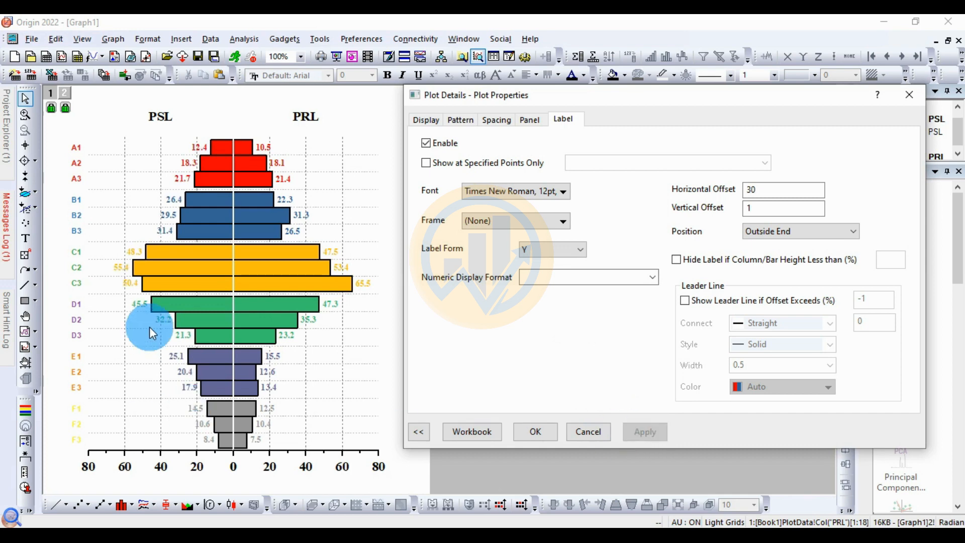
click(535, 432)
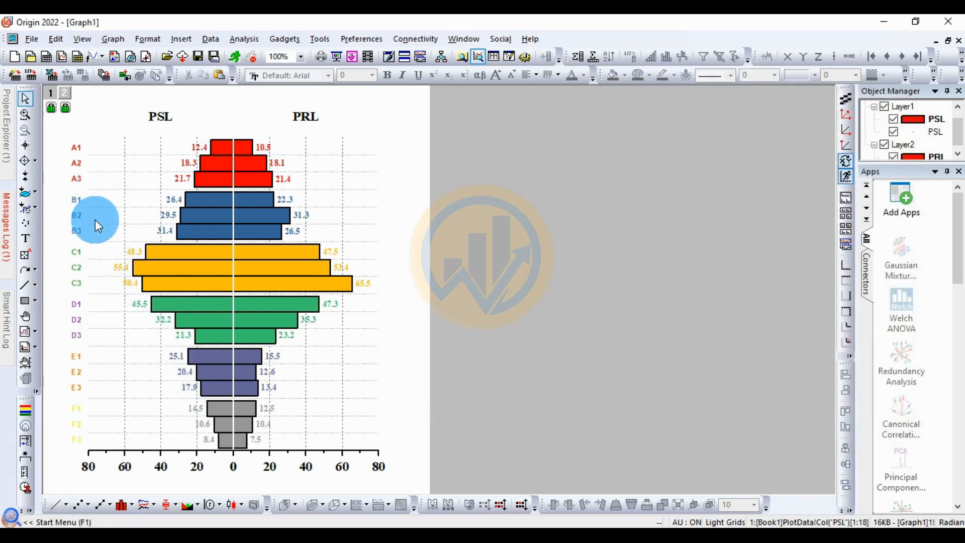
Step: Format the category labels A1 to F3 beside the PSL bars in bold 12 pt Times New Roman
click(77, 154)
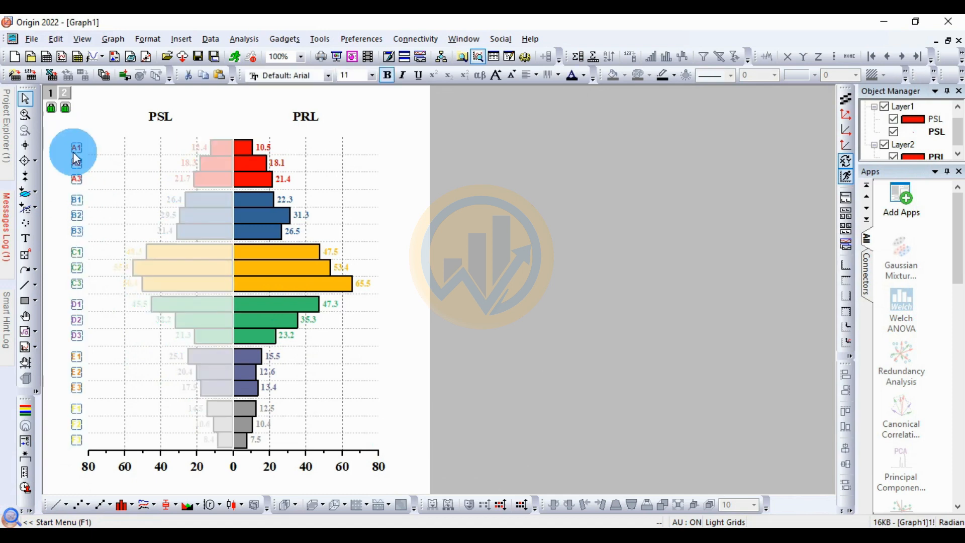
double_click(161, 253)
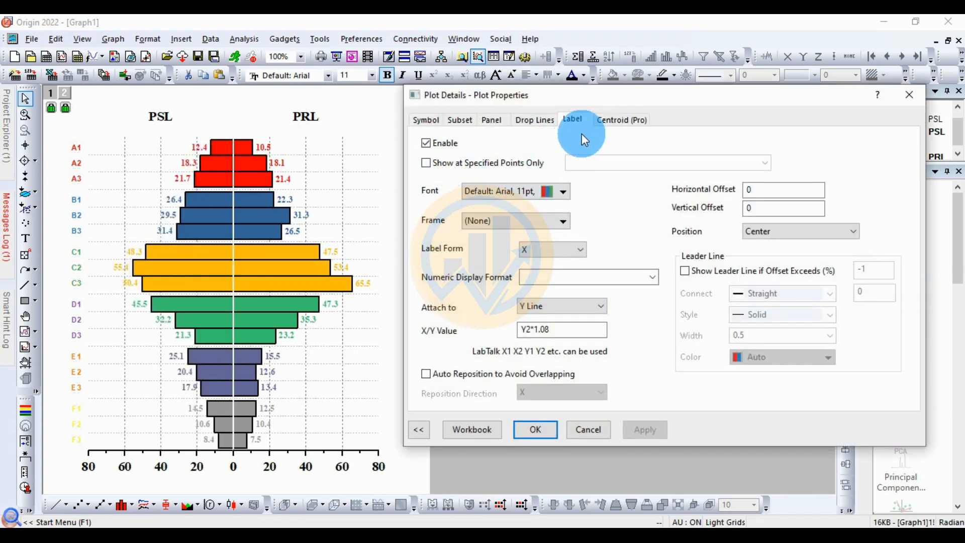
click(562, 192)
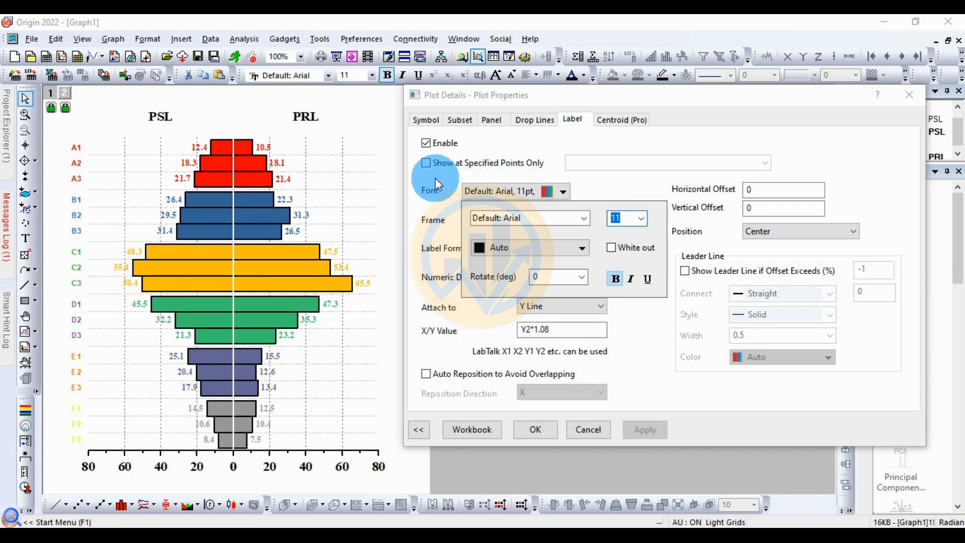
click(582, 218)
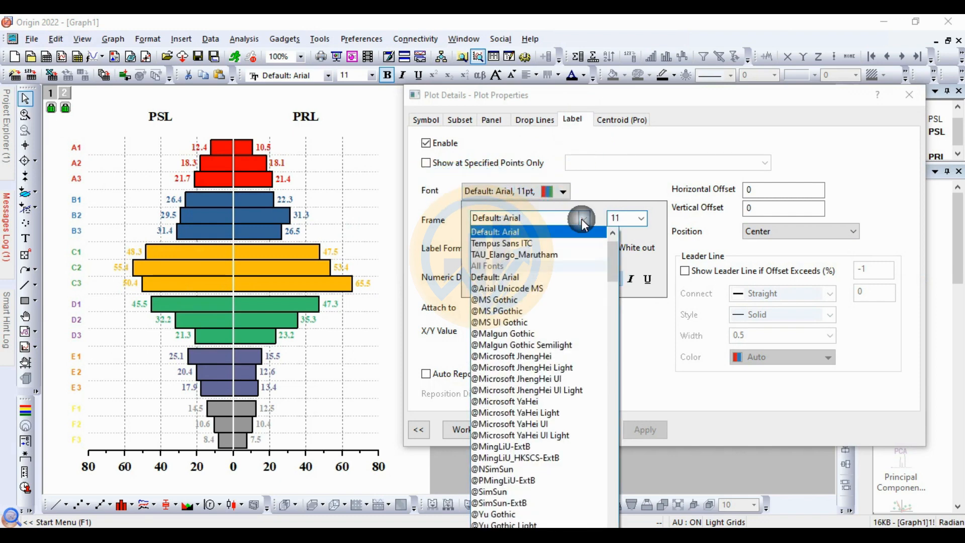
scroll(556, 261, up, 1)
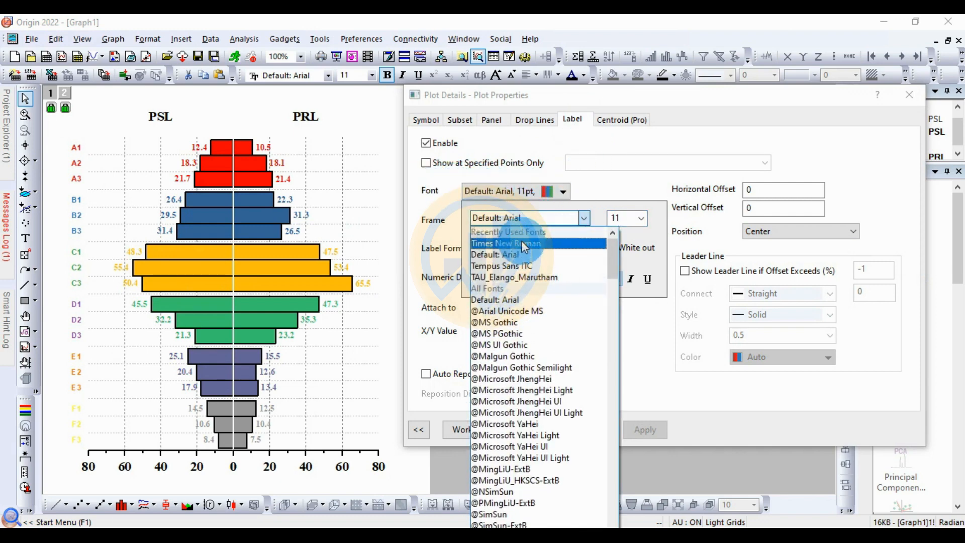
click(521, 244)
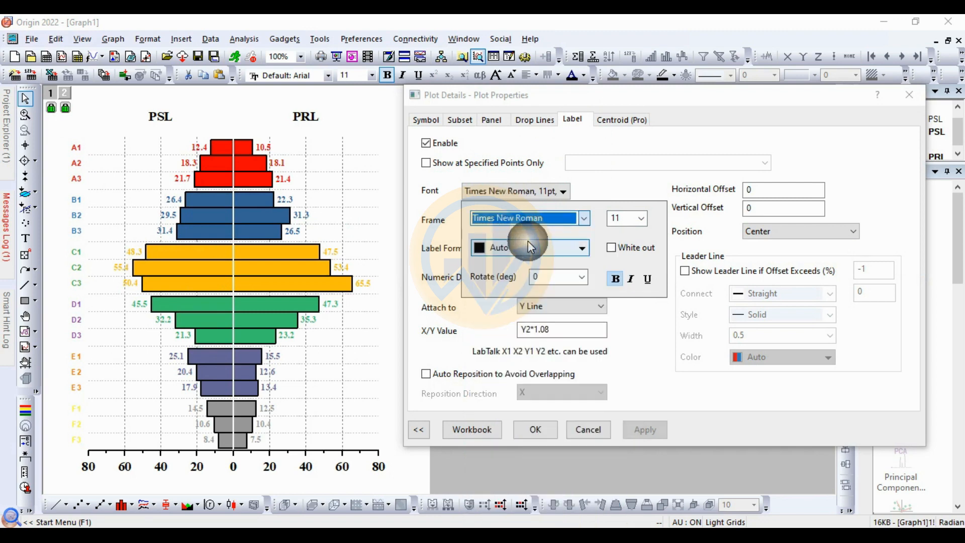
click(639, 219)
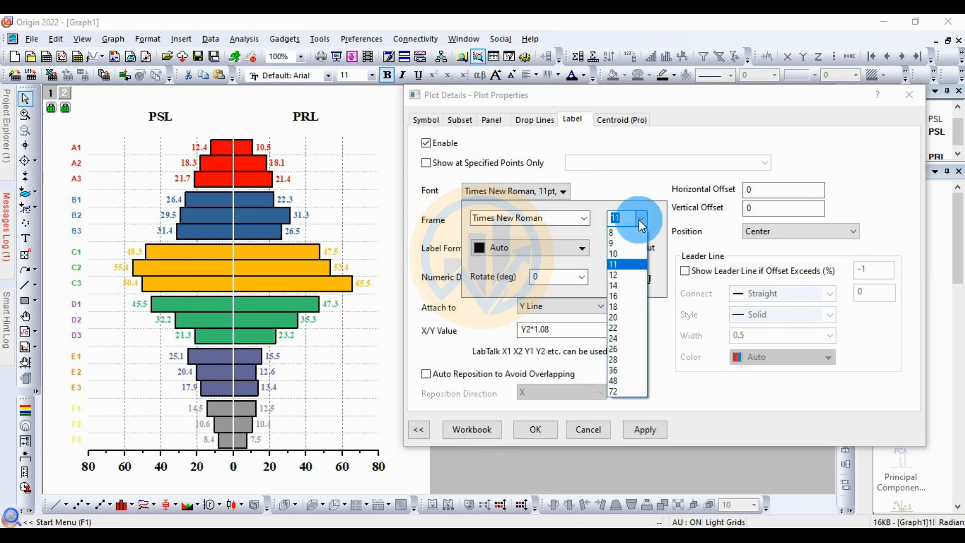
click(616, 274)
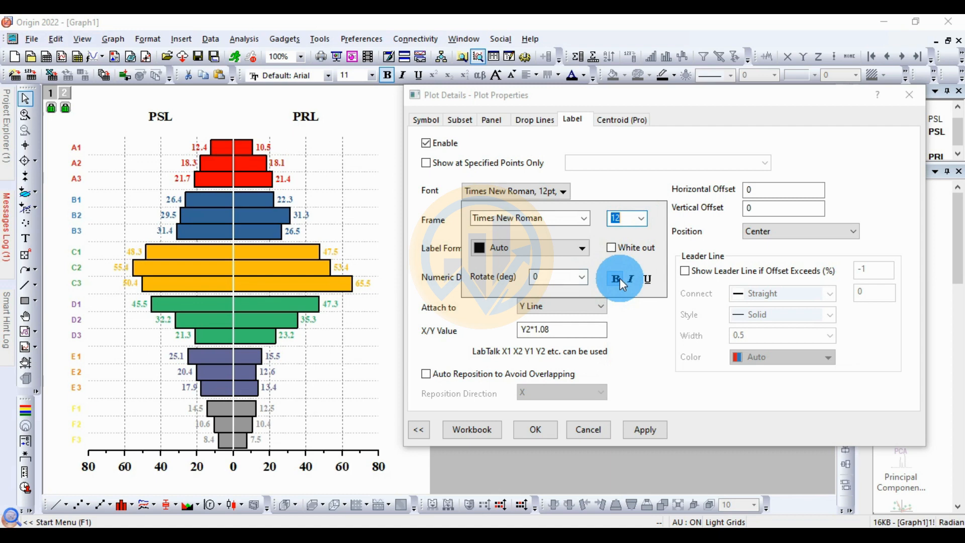
click(620, 278)
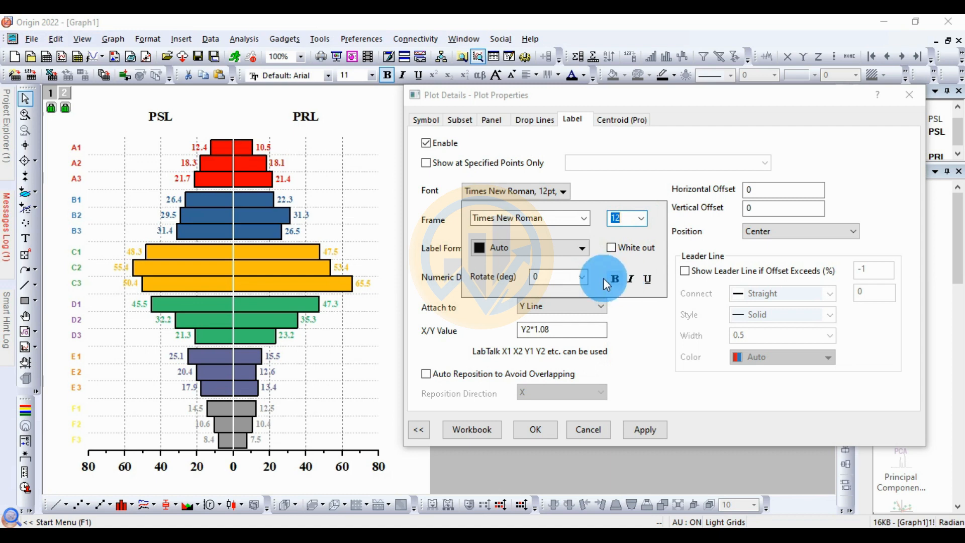
click(649, 430)
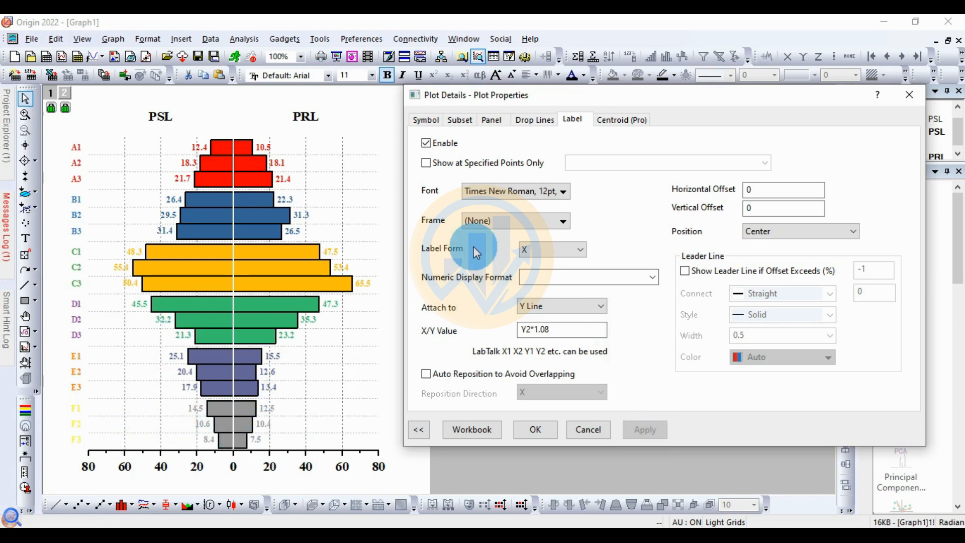
Step: Color the category labels by points with the Candy color list, indexed by the Group column, and accept the plot properties
click(560, 193)
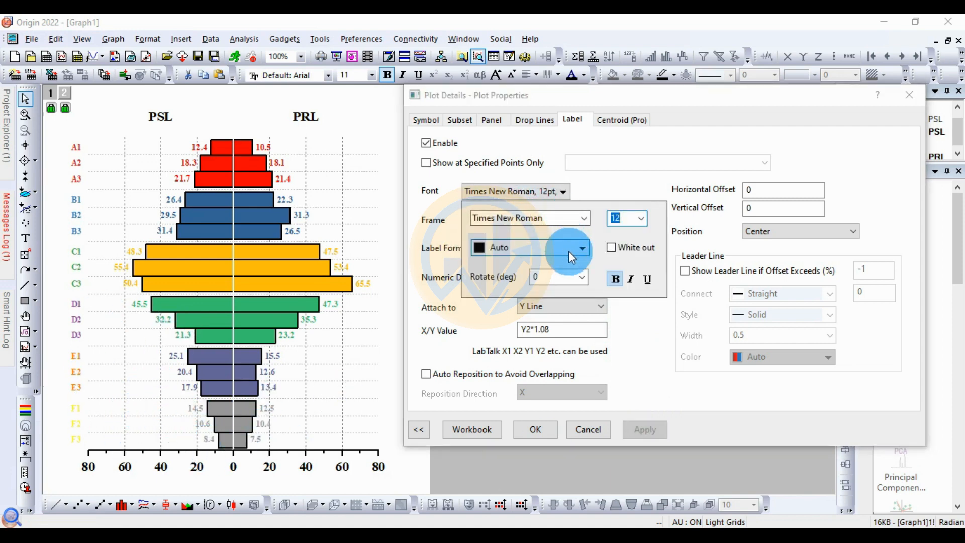
click(581, 248)
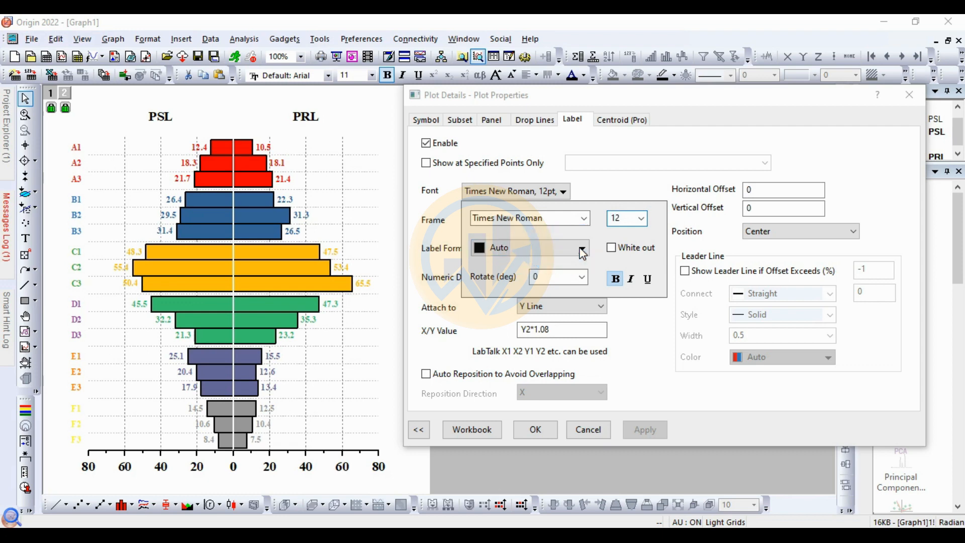
click(535, 267)
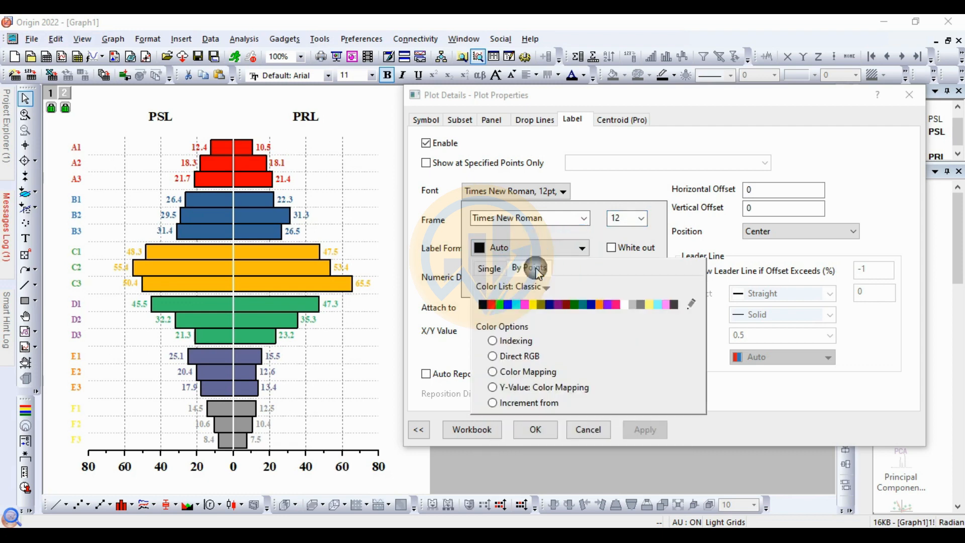
click(538, 288)
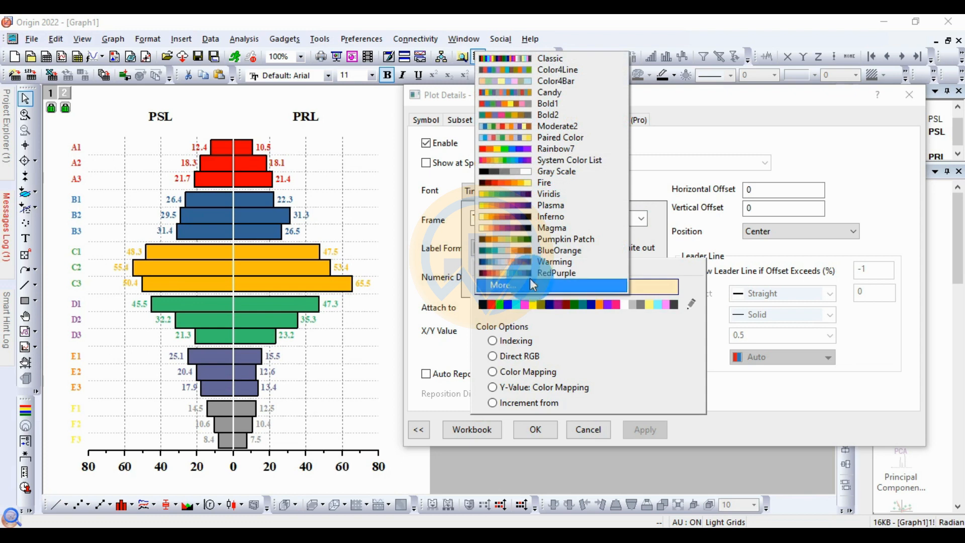
click(549, 92)
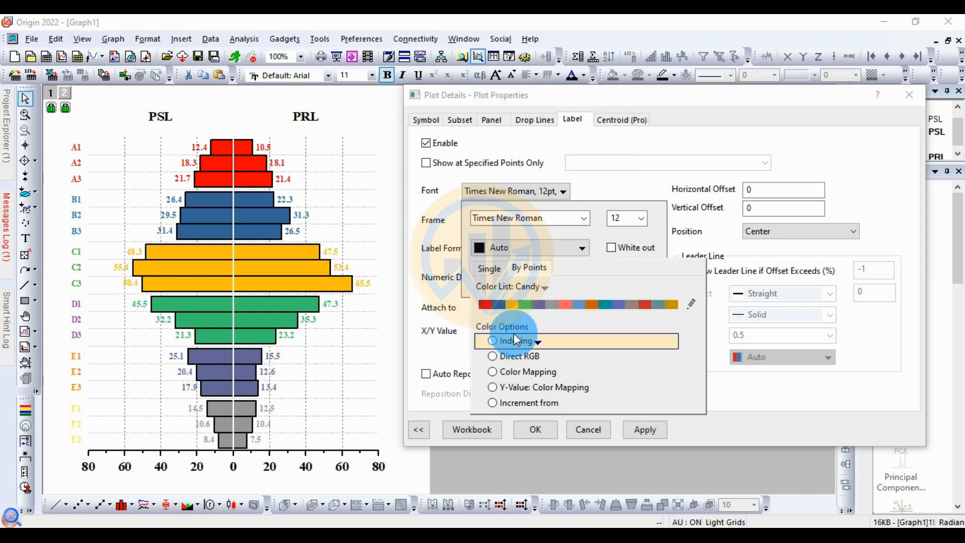
click(534, 340)
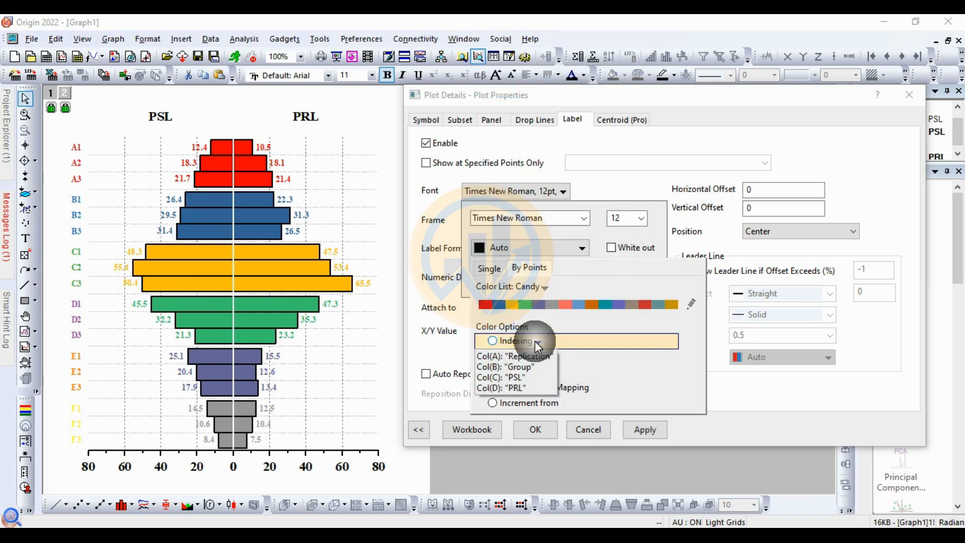
click(524, 368)
click(636, 427)
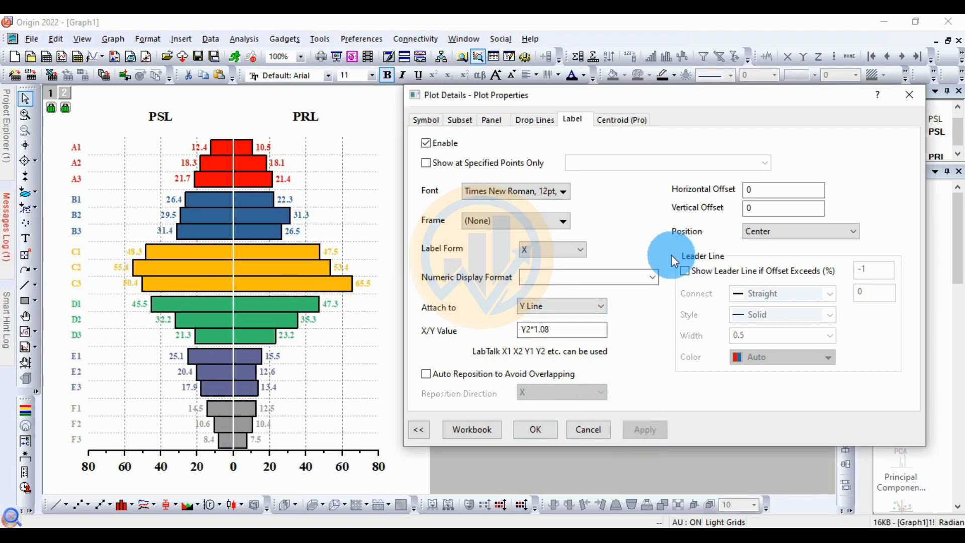
click(534, 430)
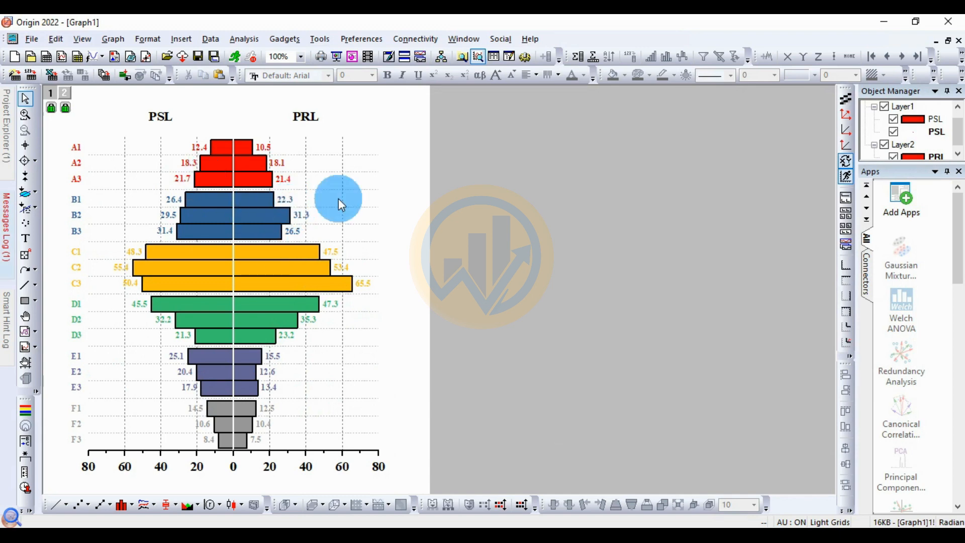
Step: Begin exporting the finished pyramid graph through the simple export dialog and set the image type to JPEG
click(31, 40)
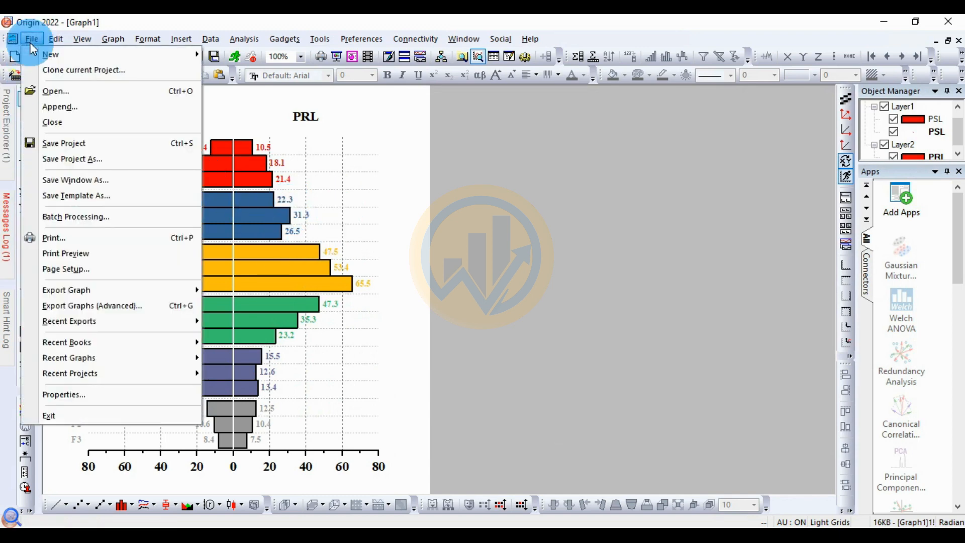
mouse_move(155, 290)
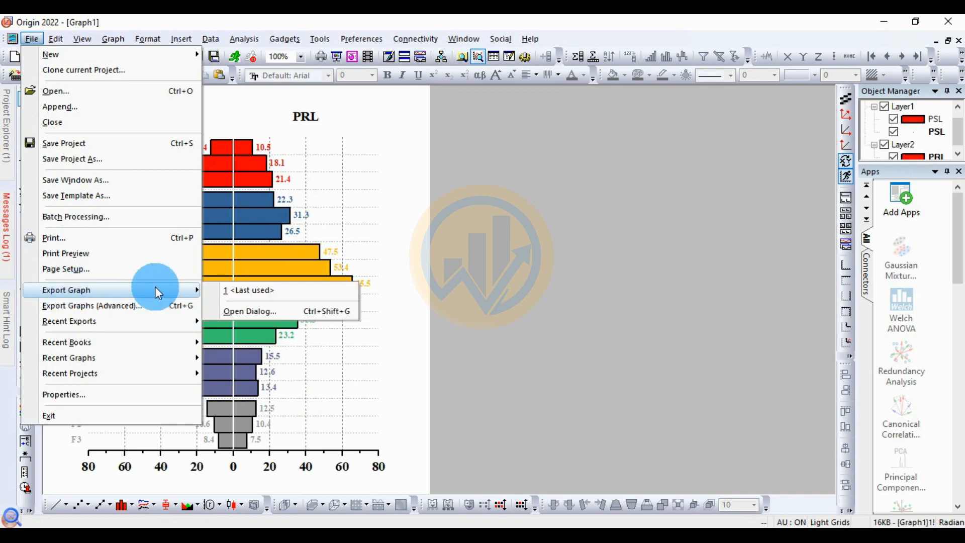
click(240, 311)
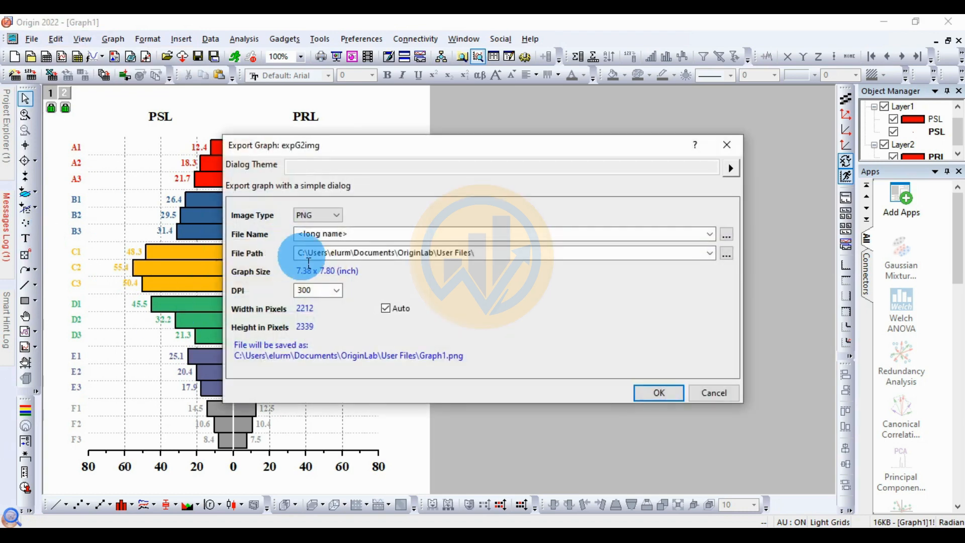
drag(380, 151, 314, 148)
click(201, 174)
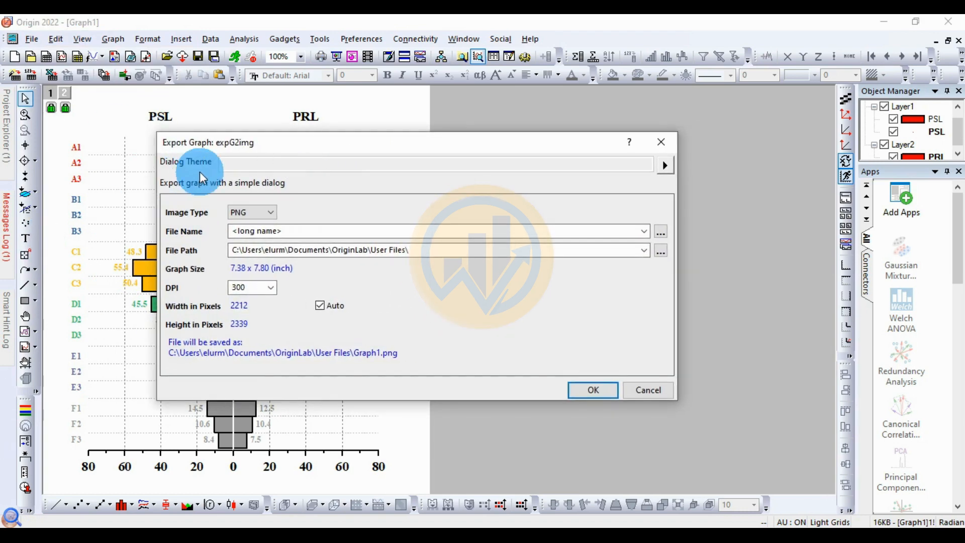
click(270, 213)
click(240, 243)
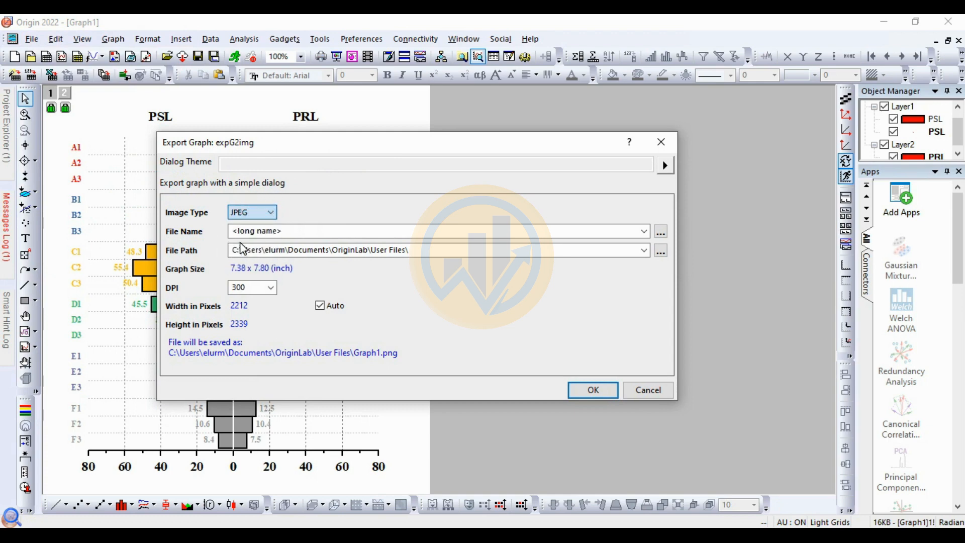
Step: Name the exported image file "Grouped Pyramid Plot"
click(240, 232)
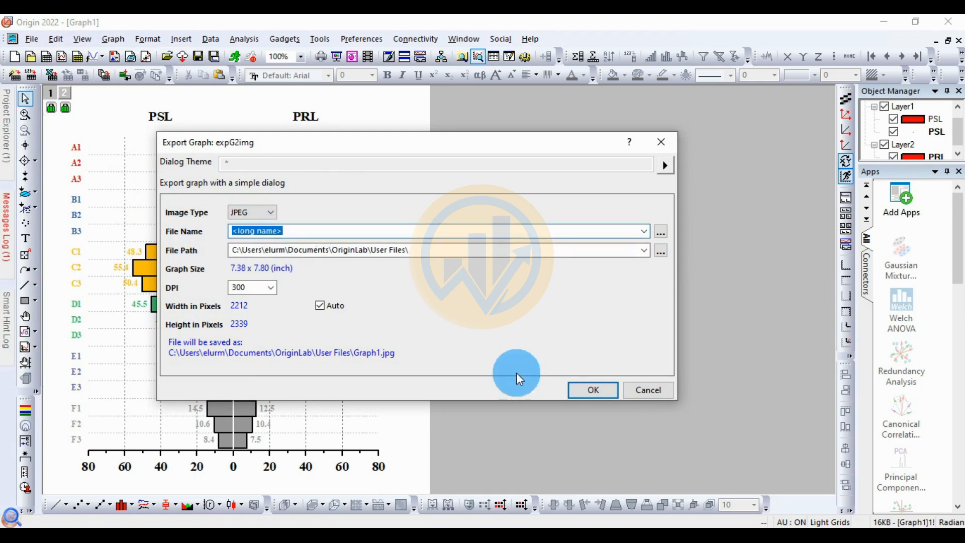
text(Gr)
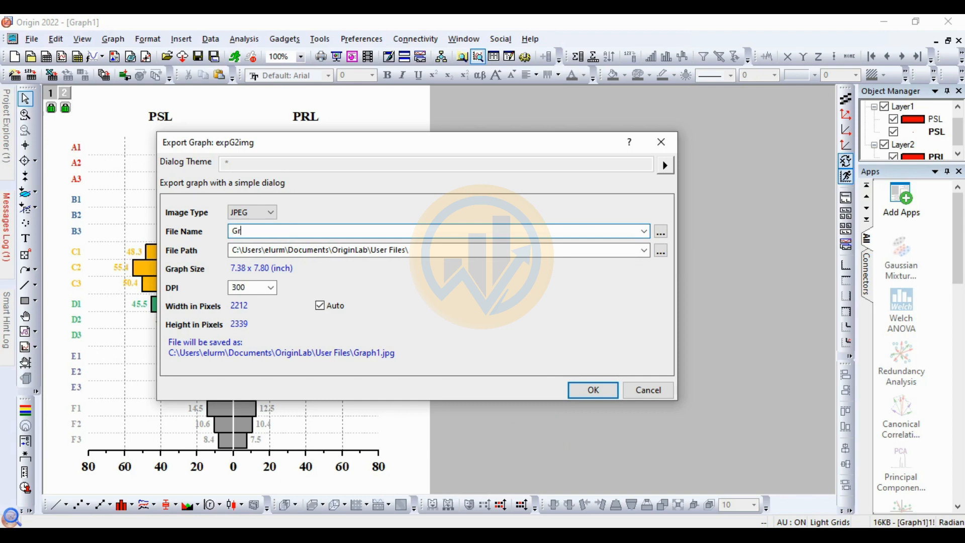
text(ouped)
click(535, 444)
text(Pyramid Plot)
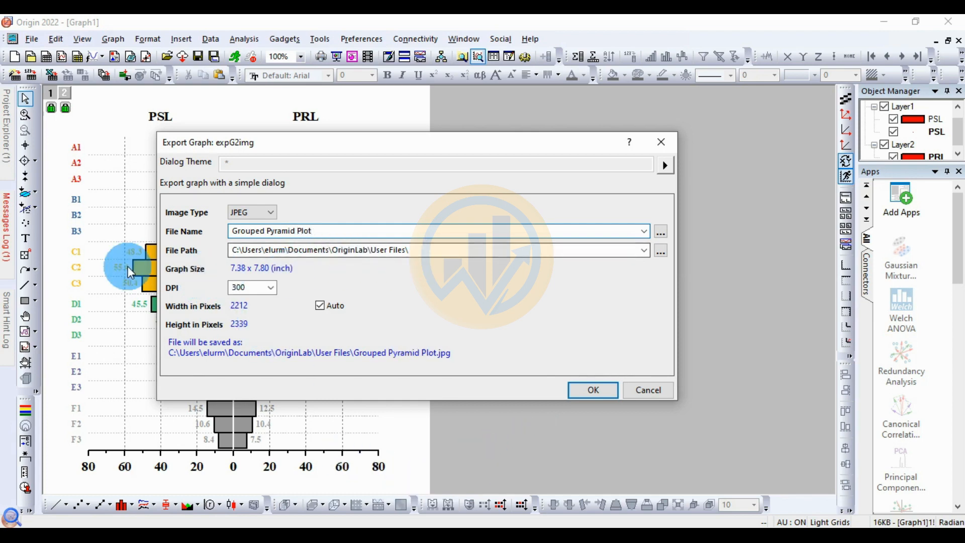
Step: Set the export path to the "Grouped Pyramid Plot in OriginPro" folder on the Desktop
click(661, 249)
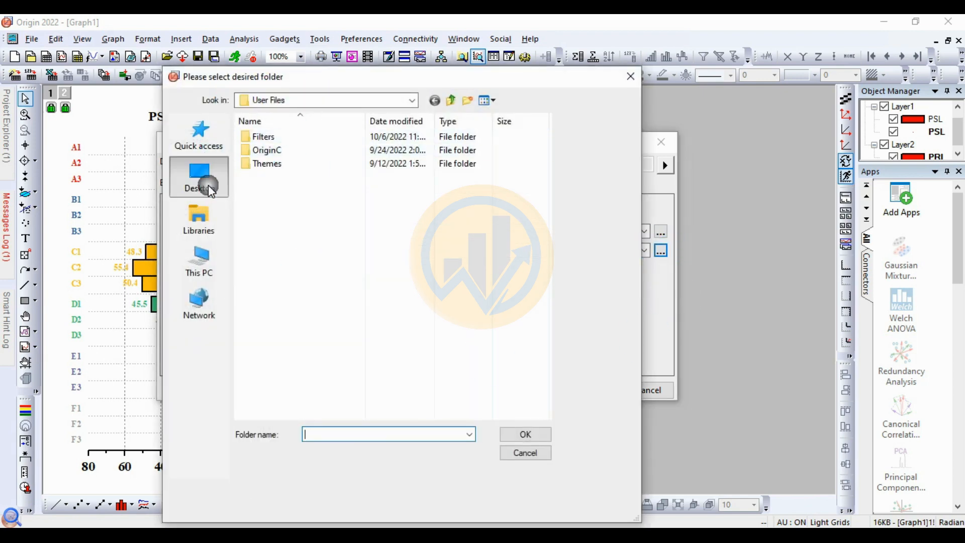
click(208, 185)
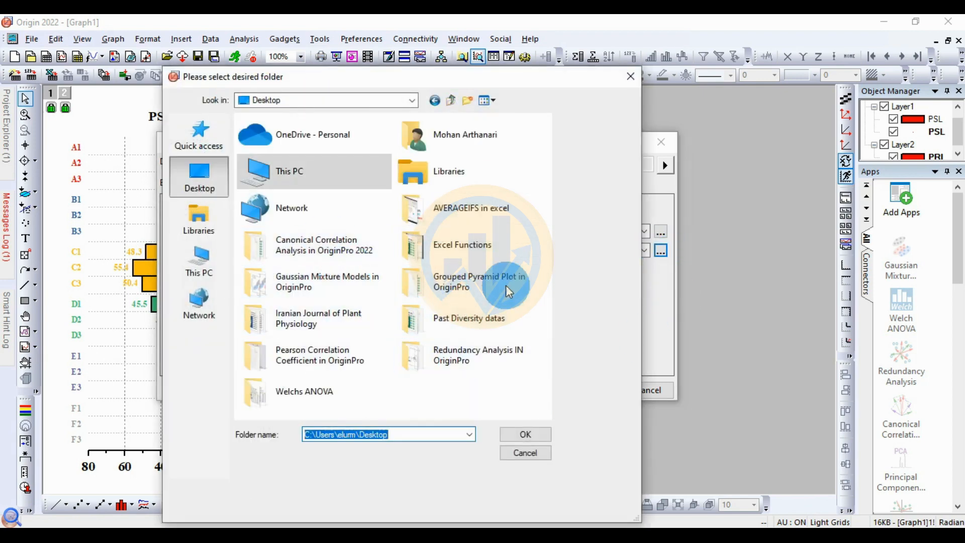
double_click(480, 285)
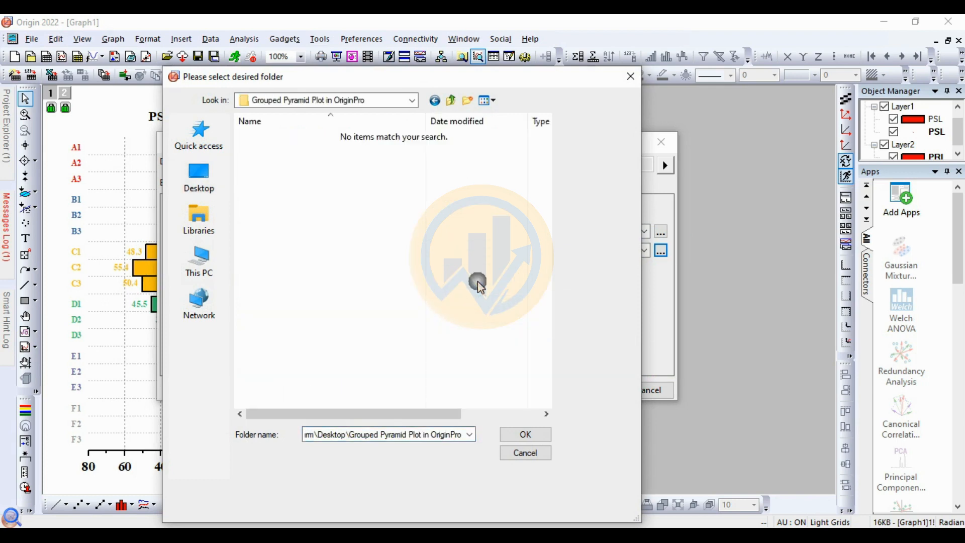
click(513, 441)
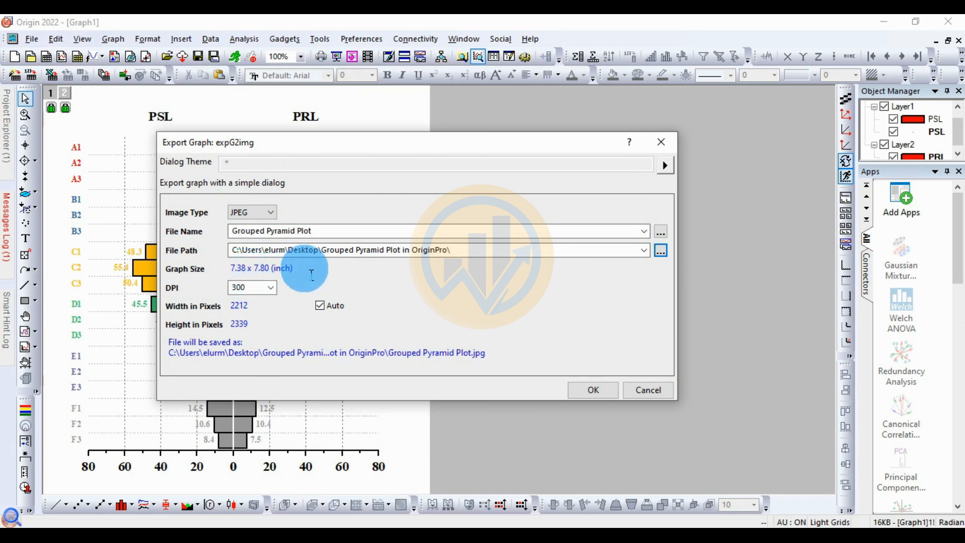
Step: Choose a resolution of 300 DPI and export the graph
click(271, 287)
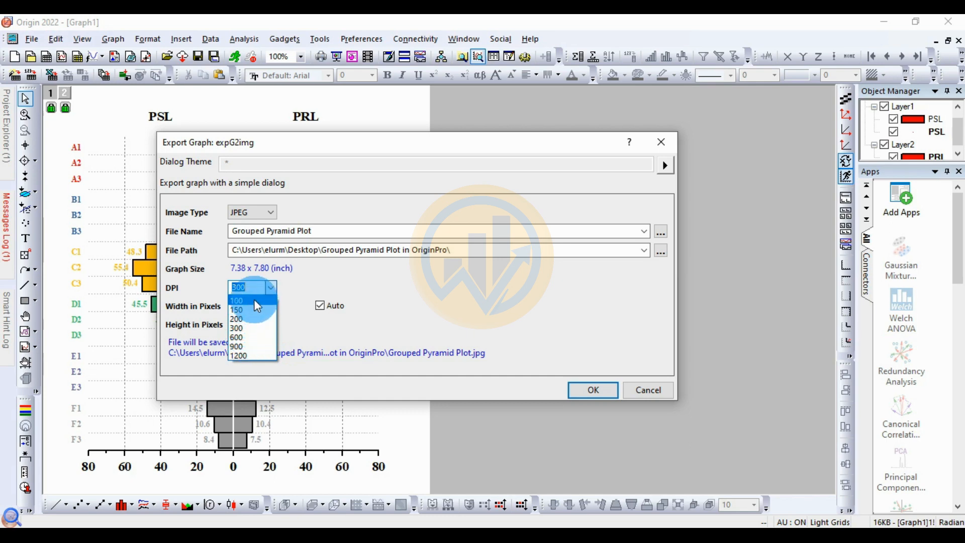
click(241, 328)
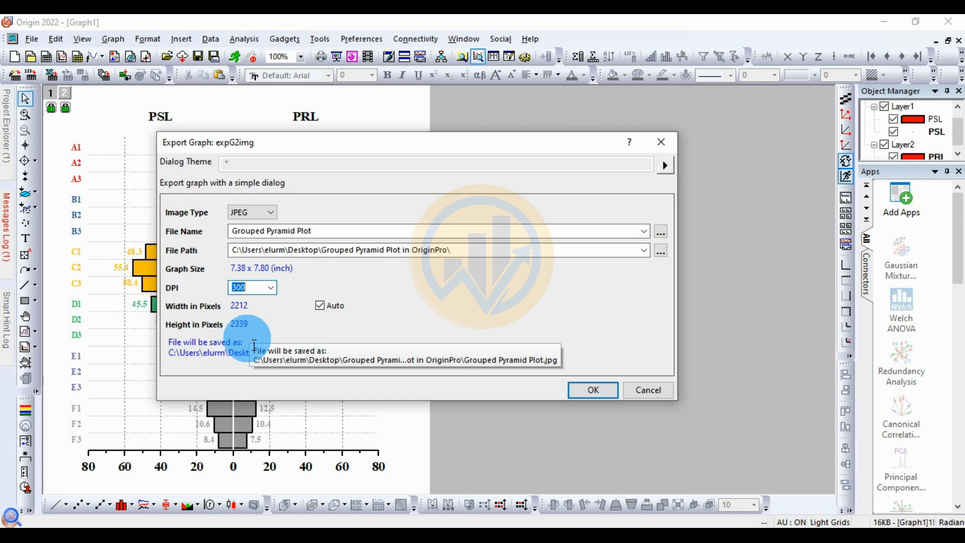
click(586, 390)
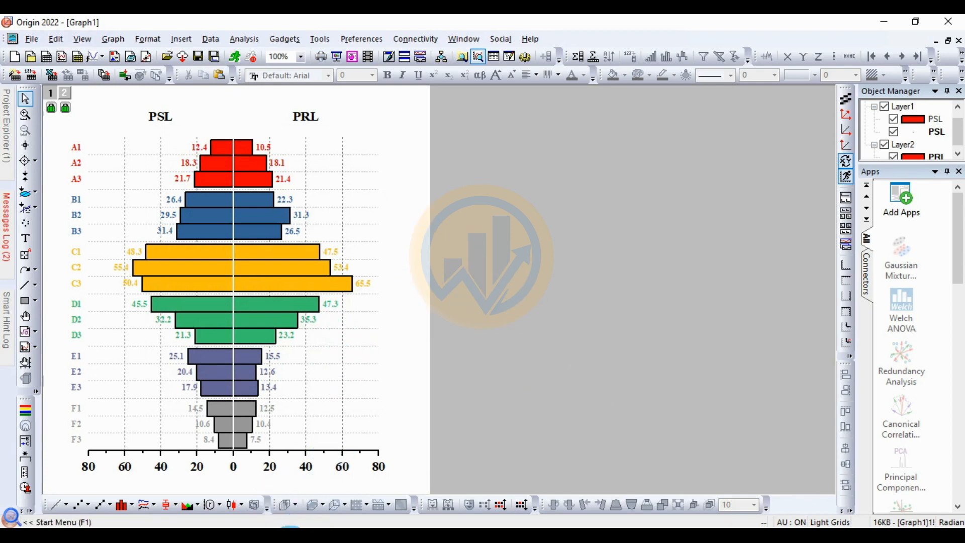
Step: Switch to the export folder in File Explorer and open the exported pyramid plot image for viewing
click(293, 540)
double_click(135, 192)
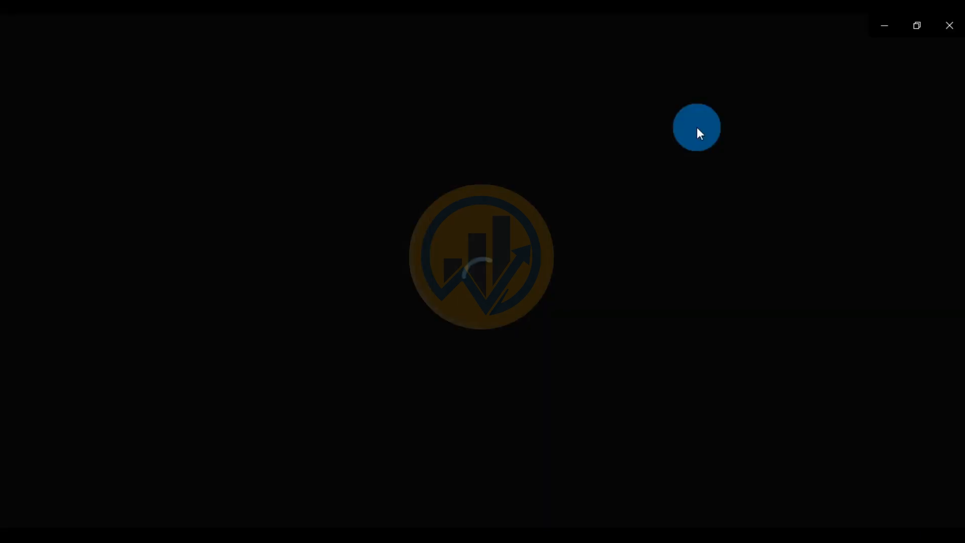